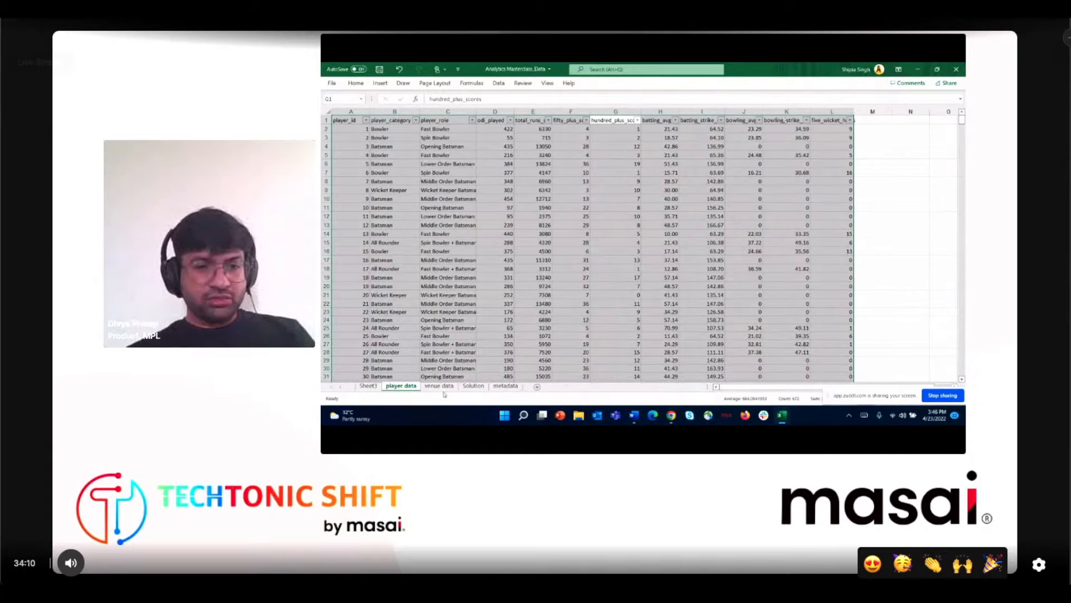
# Add batting_avg to the values of the opening batsmen pivot table on Sheet3
pyautogui.click(368, 386)
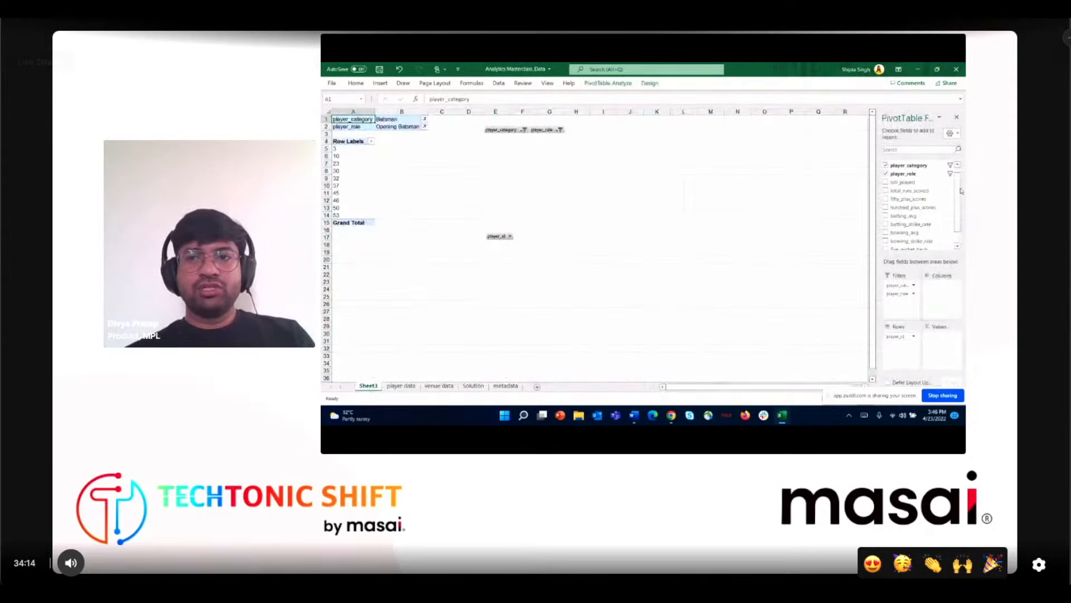
pyautogui.scroll(-1, 960, 195)
pyautogui.scroll(-1, 961, 194)
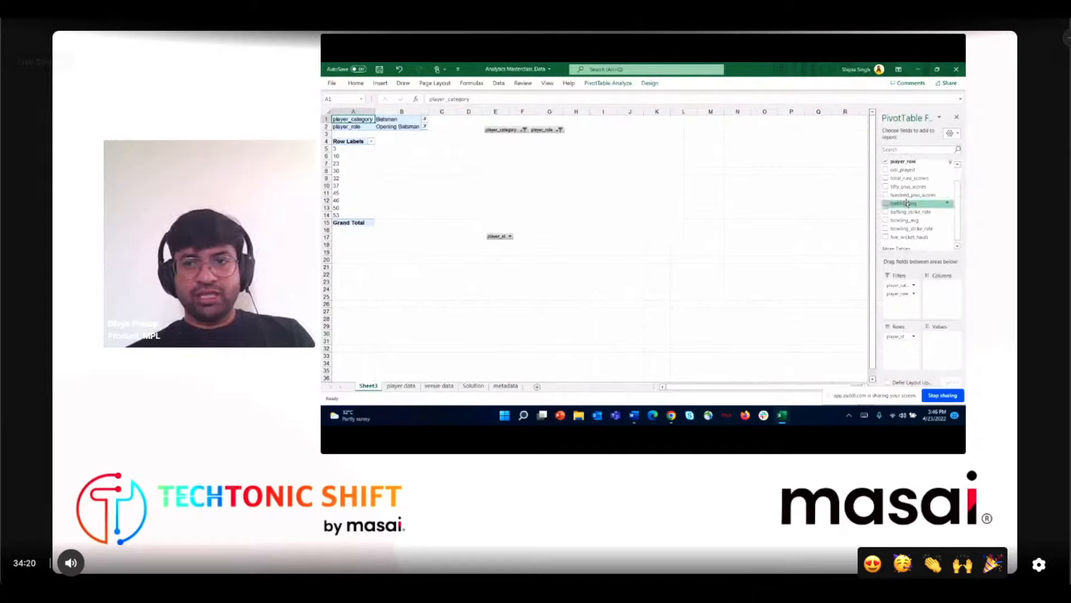
pyautogui.moveTo(906, 203); pyautogui.dragTo(942, 342)
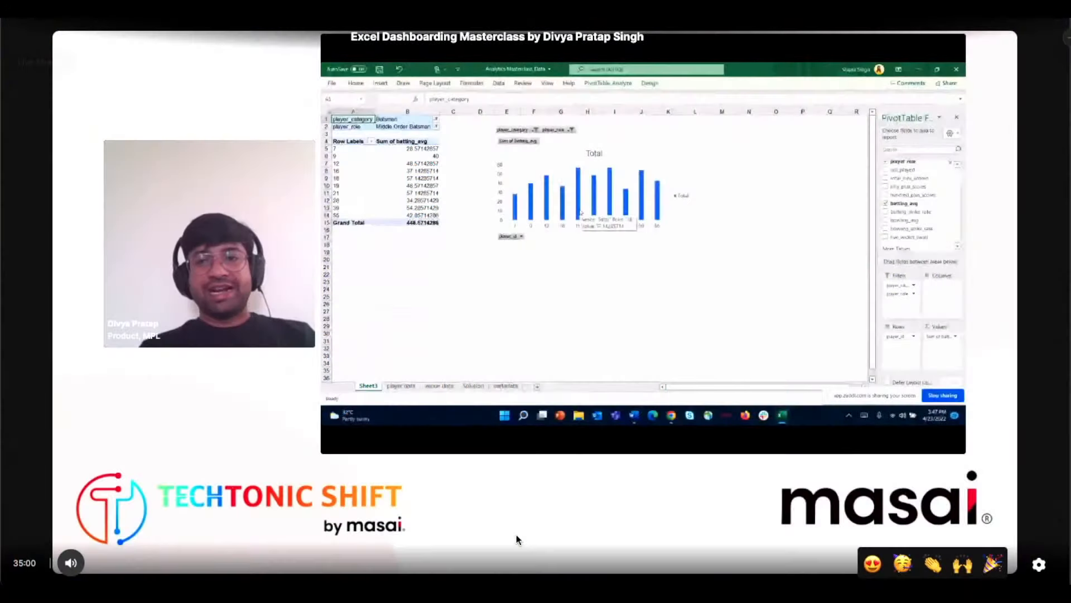
# Set the pivot table's player_role filter to Opening Batsman
pyautogui.click(425, 127)
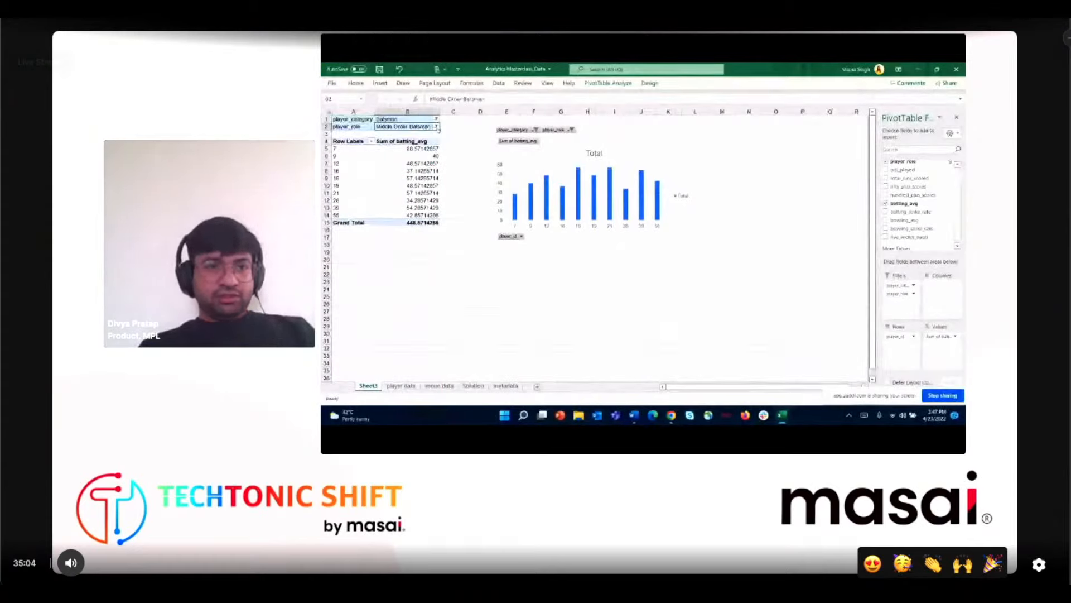
pyautogui.click(436, 127)
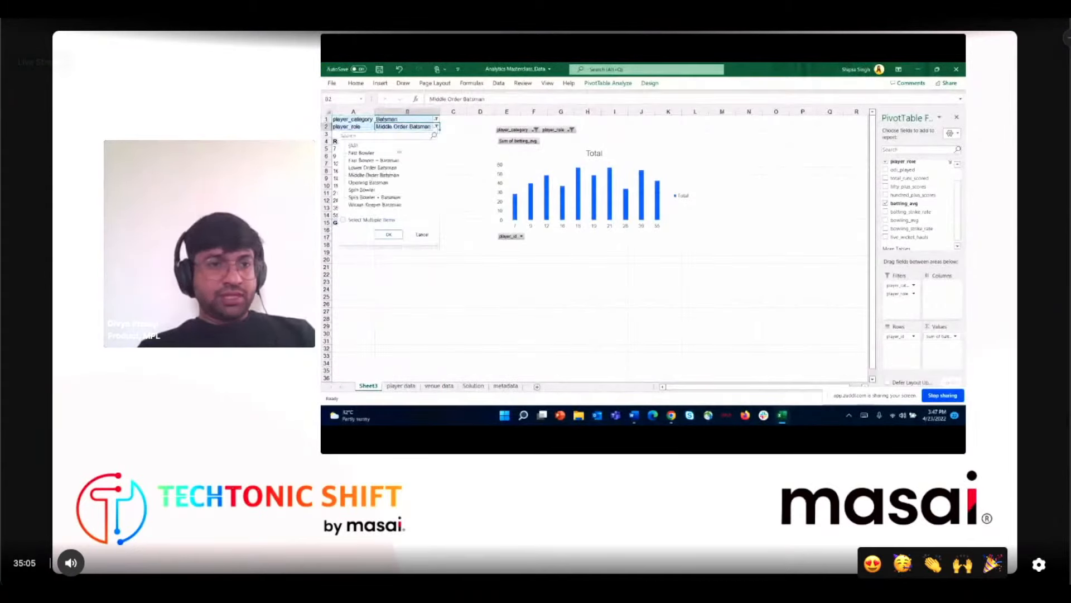
pyautogui.click(369, 182)
pyautogui.click(388, 235)
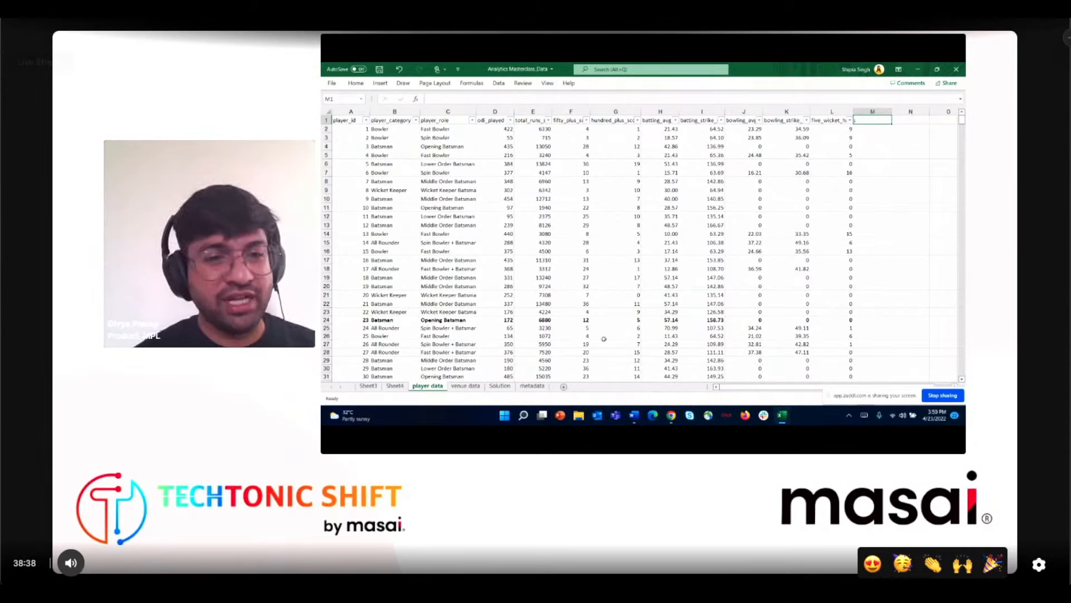
# Check the strike-rate chart on Sheet4 and enter 23 and 45 in B1 and B2 of the Solution sheet, beside the two OB entries
pyautogui.click(397, 387)
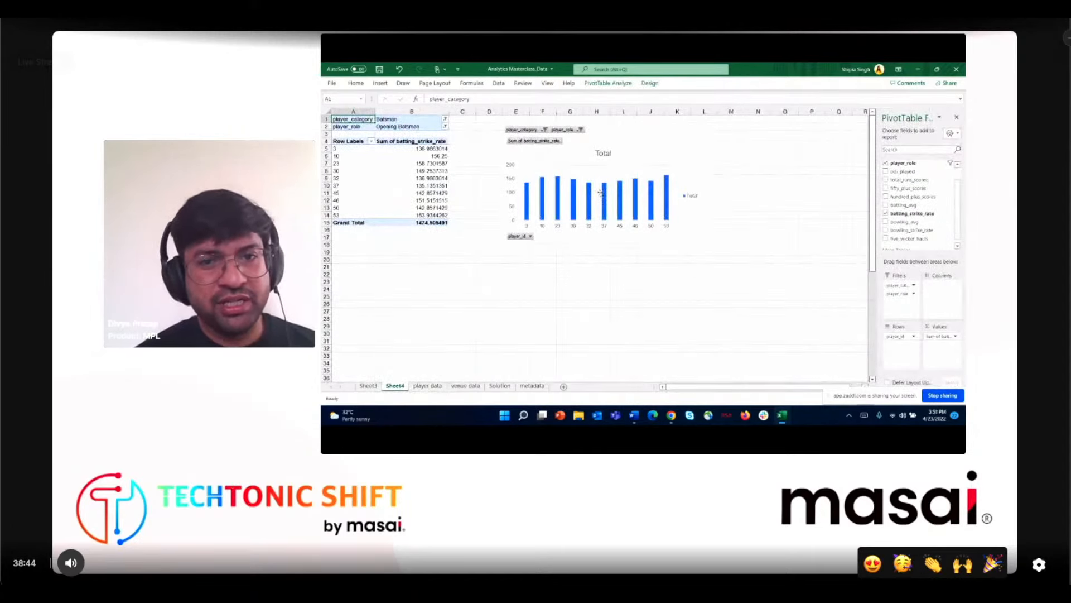
pyautogui.moveTo(622, 190)
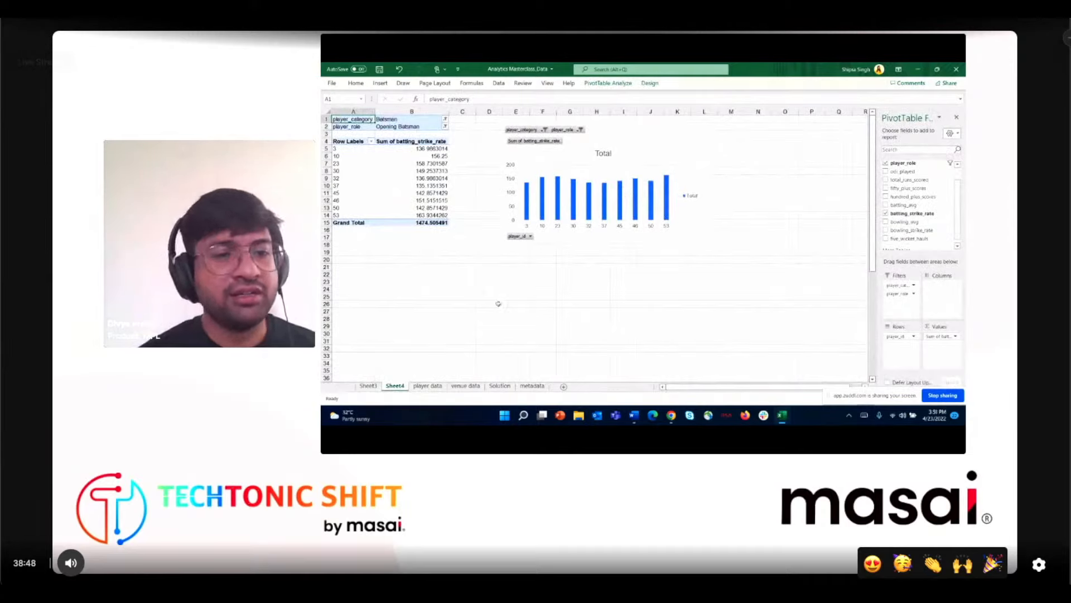
pyautogui.click(502, 386)
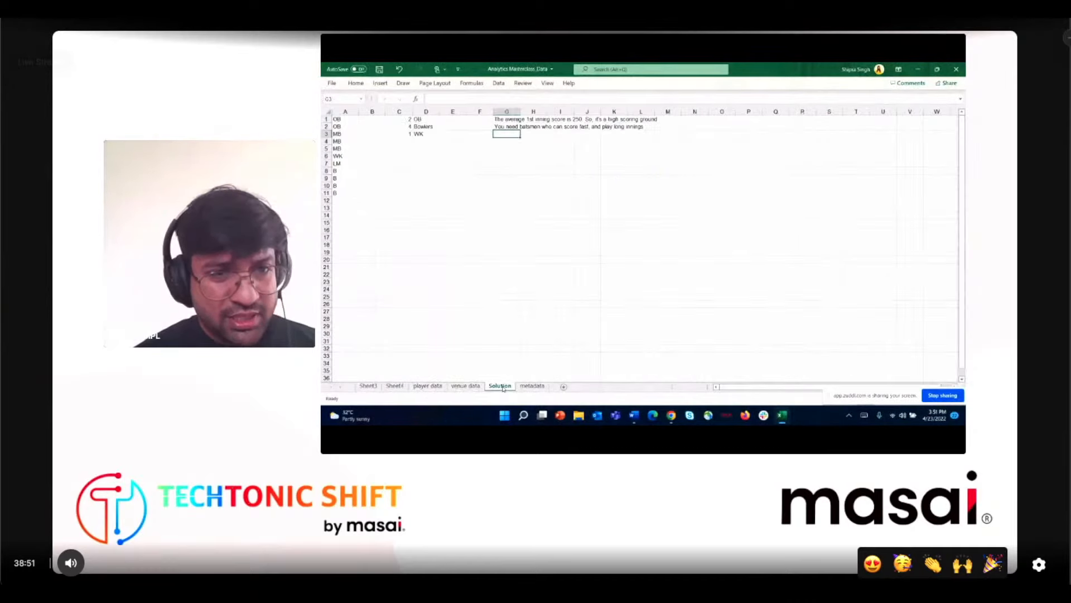
pyautogui.click(374, 117)
pyautogui.write('23')
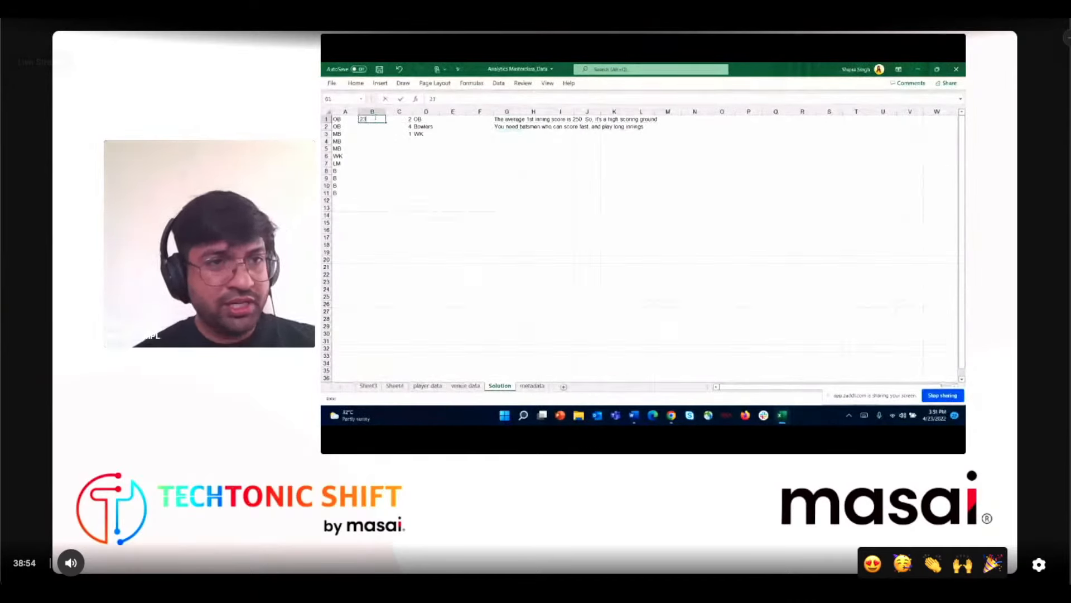
pyautogui.press('Return')
pyautogui.write('45')
pyautogui.press('Return')
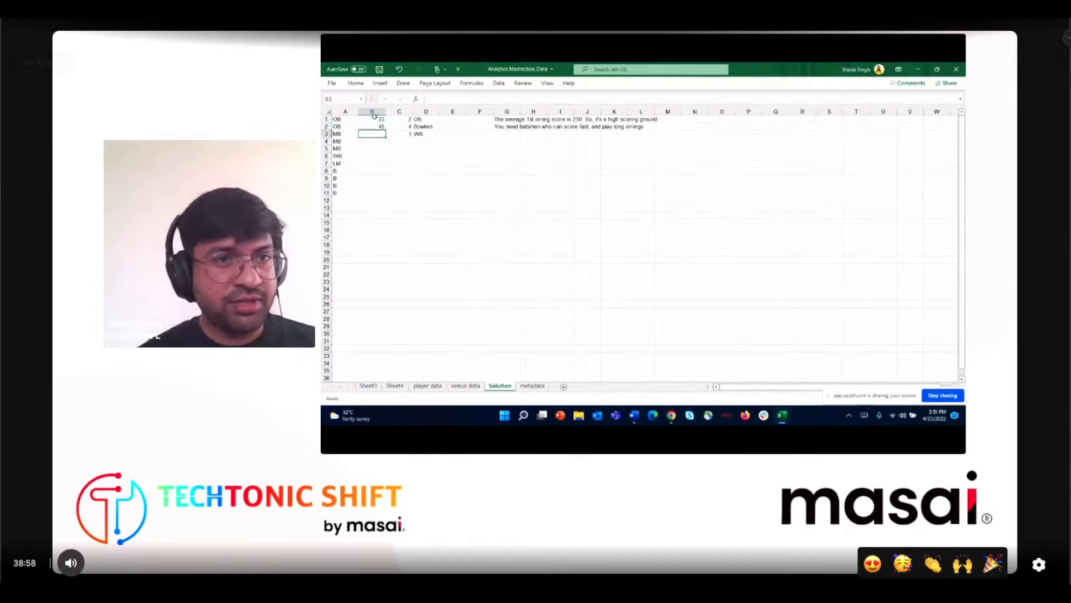
pyautogui.write('1')
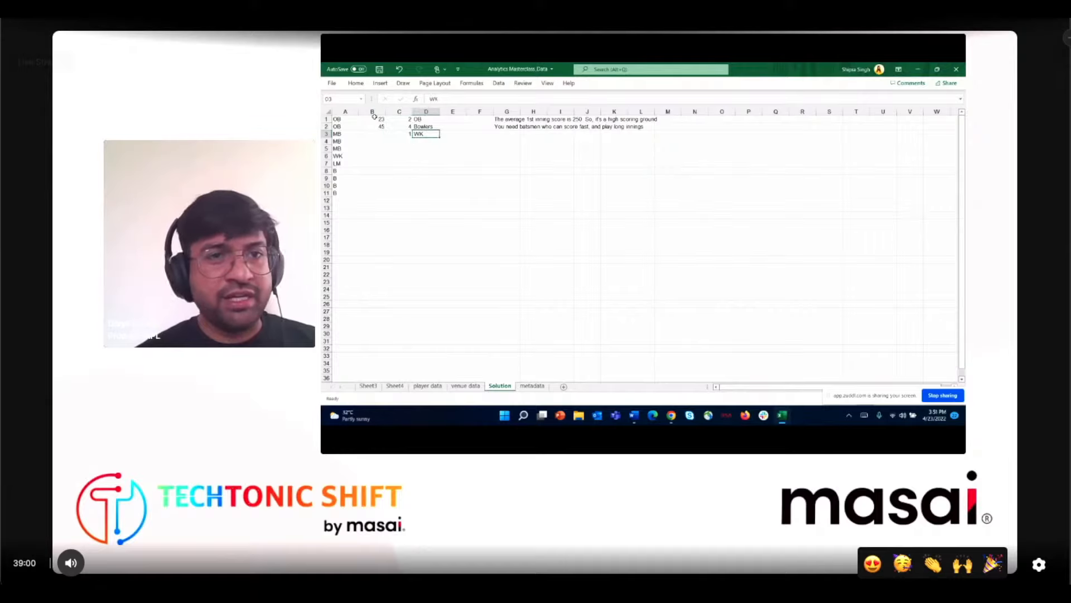
pyautogui.press('Right')
pyautogui.press('Right')
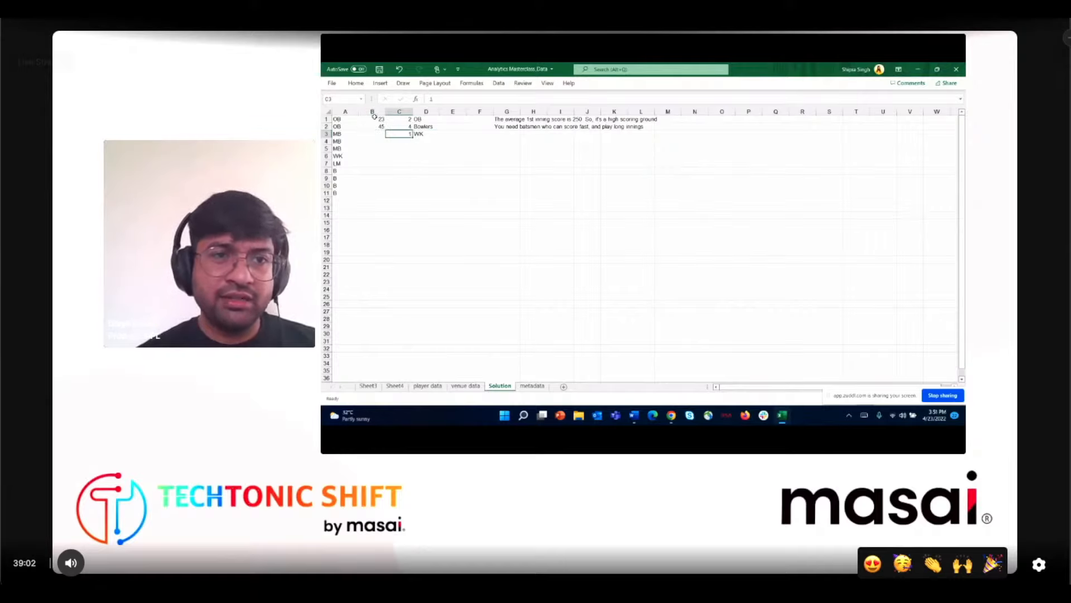
pyautogui.press('Left')
pyautogui.press('Left')
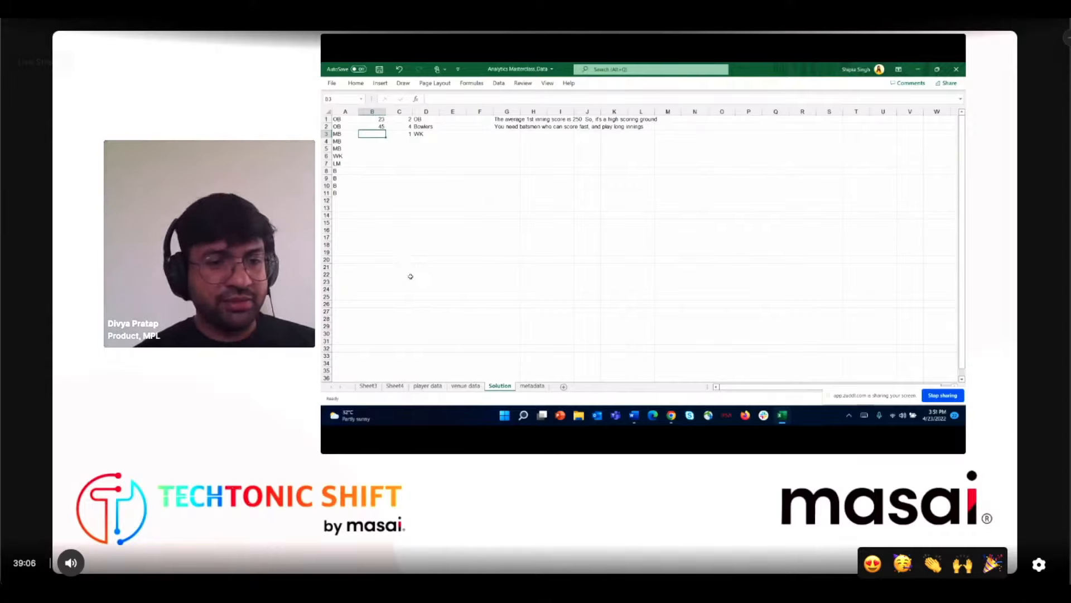
# Insert a PivotChart on a new worksheet from the whole table on the player data sheet
pyautogui.click(395, 387)
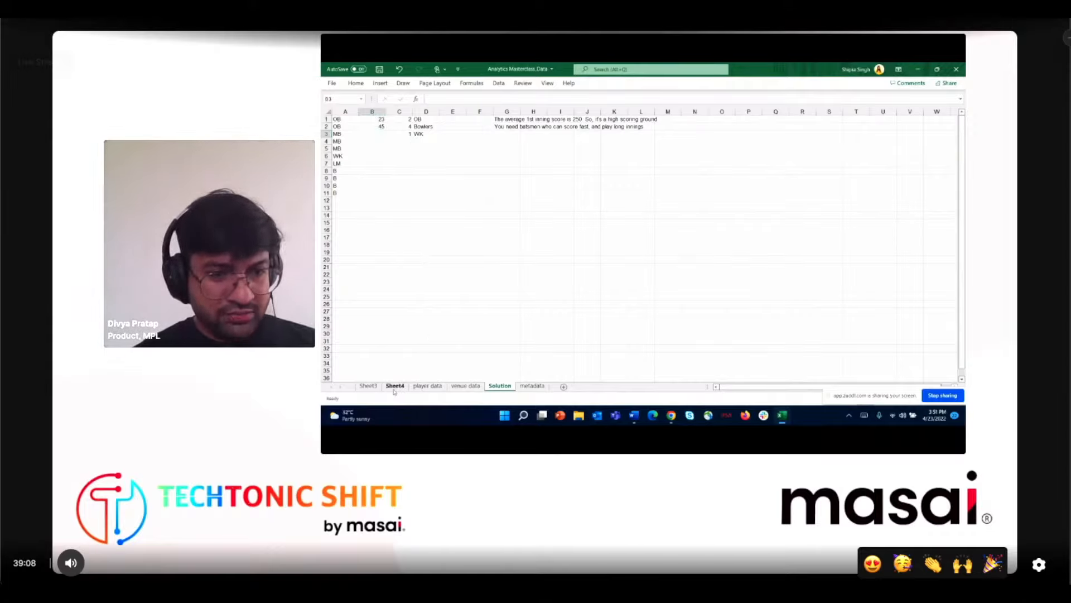
pyautogui.click(425, 386)
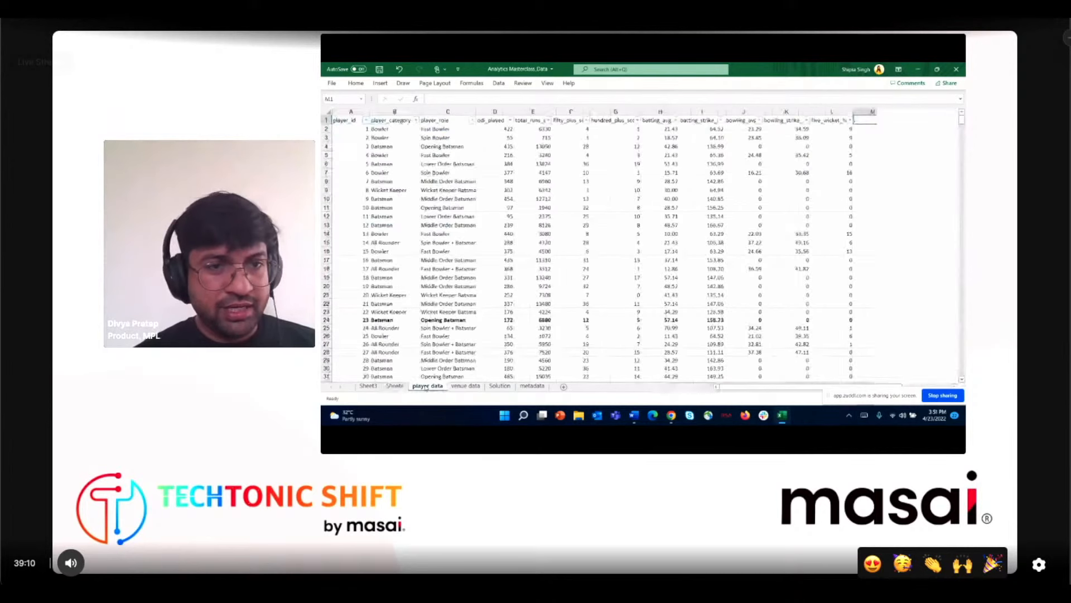
pyautogui.hotkey('ctrl', 'a')
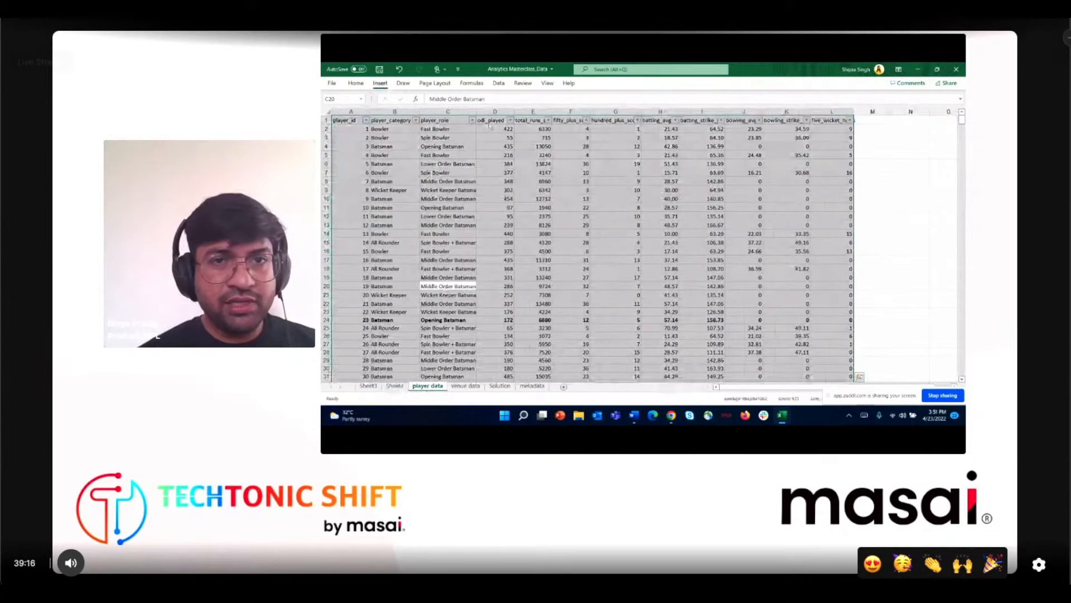
pyautogui.click(380, 82)
pyautogui.click(691, 114)
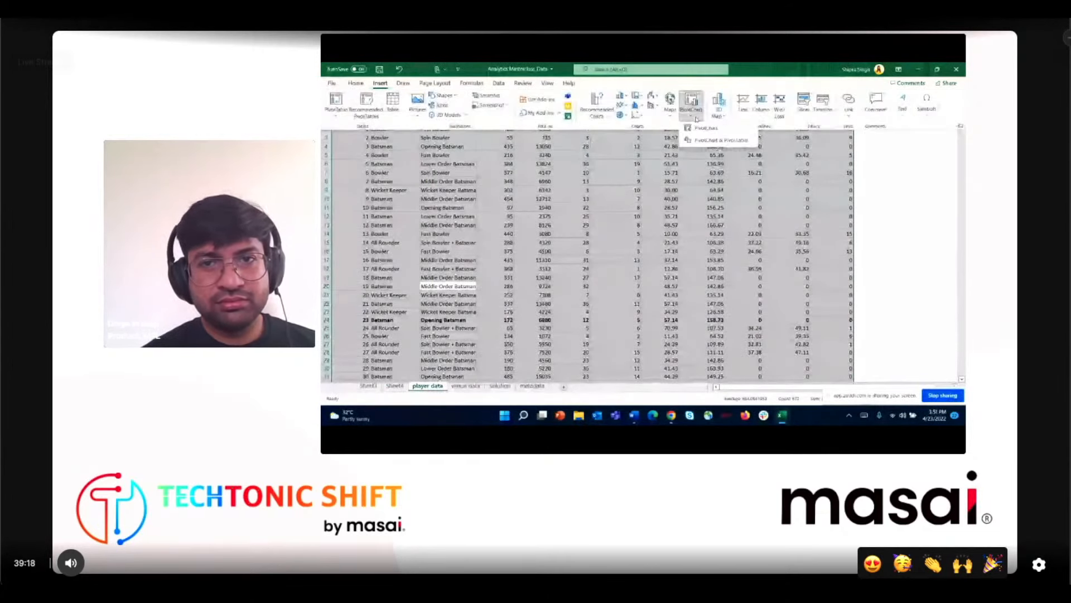
pyautogui.click(708, 130)
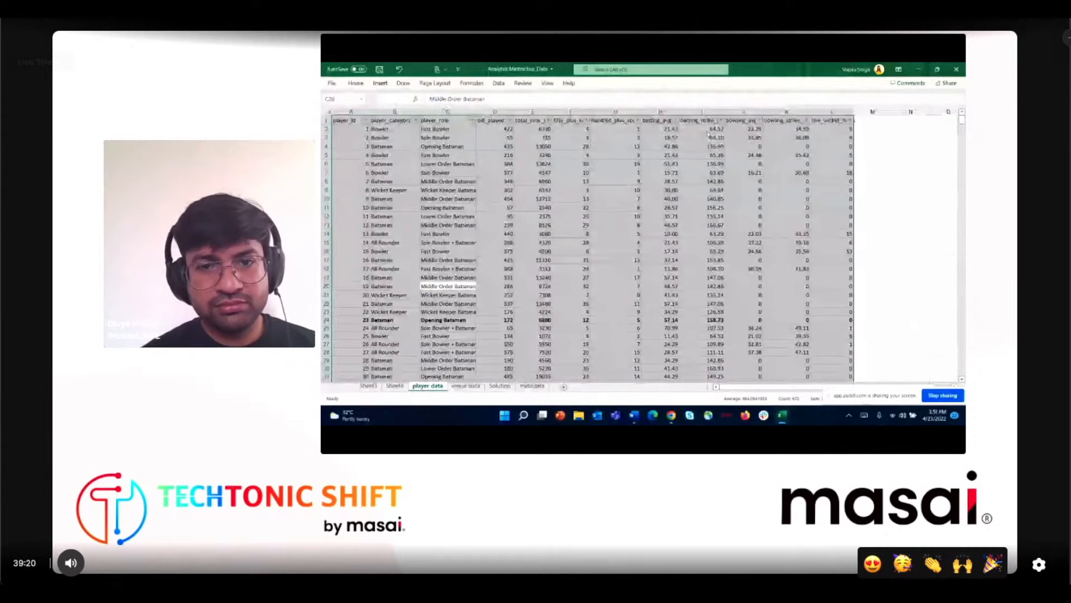
pyautogui.click(666, 293)
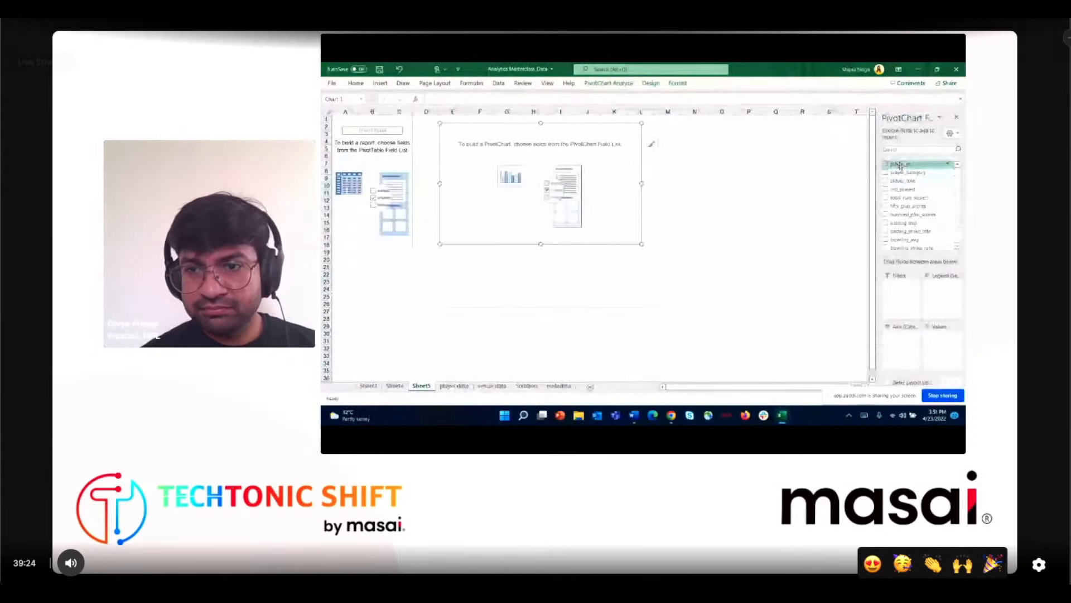
# Add player_id and player_category as filters of the new PivotChart, and remove player_id again
pyautogui.click(899, 164)
pyautogui.click(914, 171)
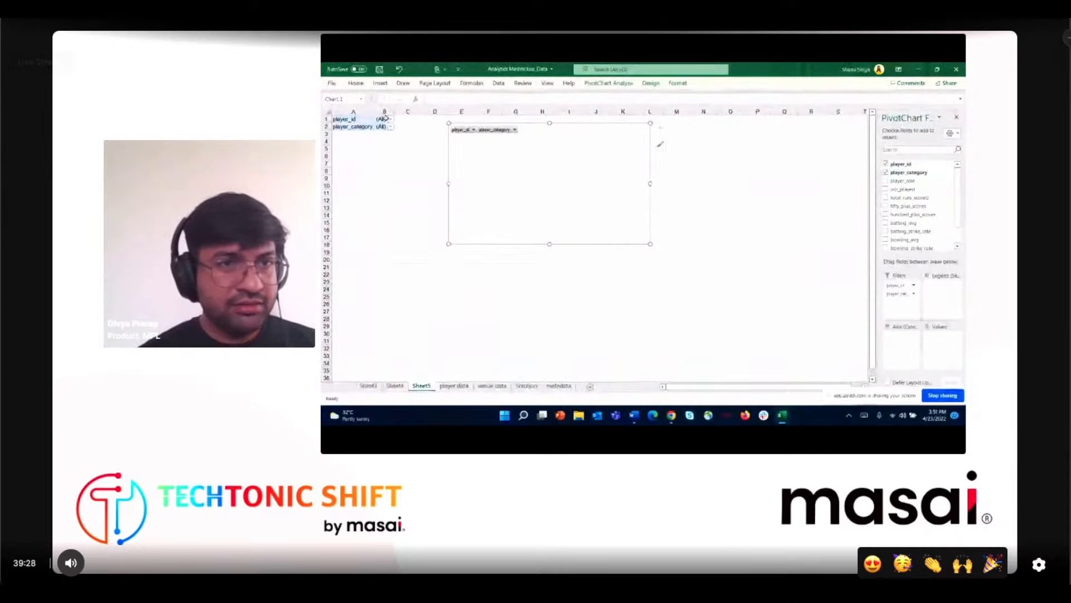
pyautogui.click(391, 119)
pyautogui.click(632, 203)
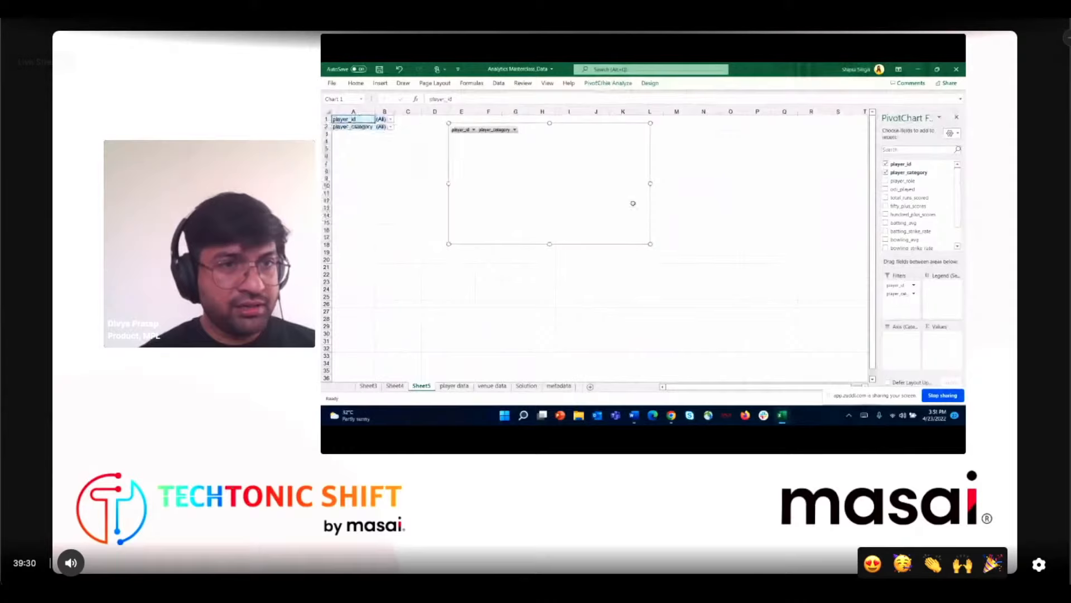
pyautogui.press('Escape')
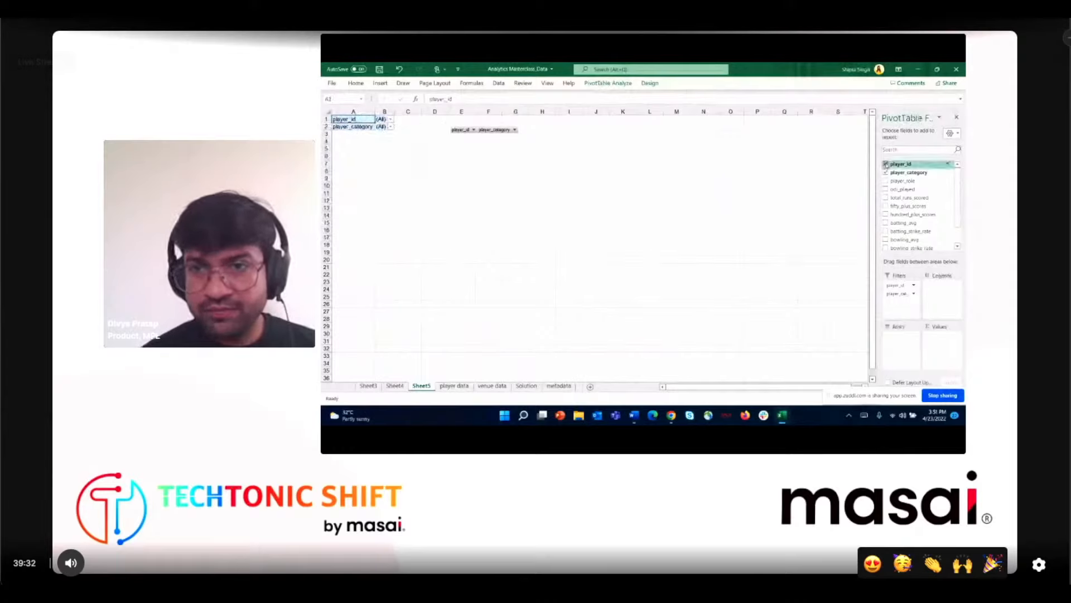
pyautogui.click(886, 165)
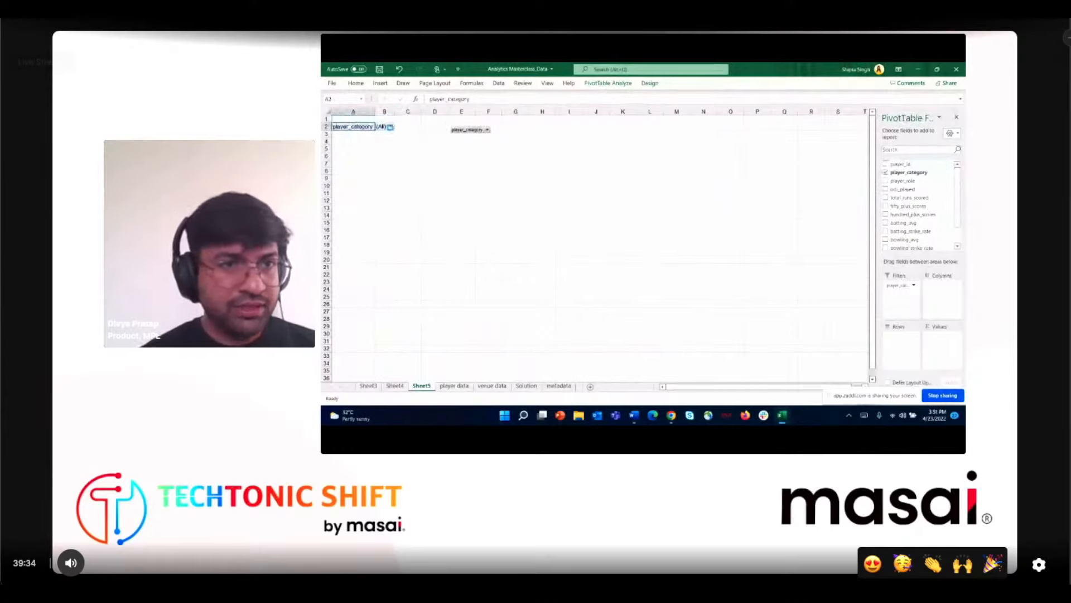
# Set the player_category filter to Wicket Keeper
pyautogui.click(390, 127)
pyautogui.click(348, 175)
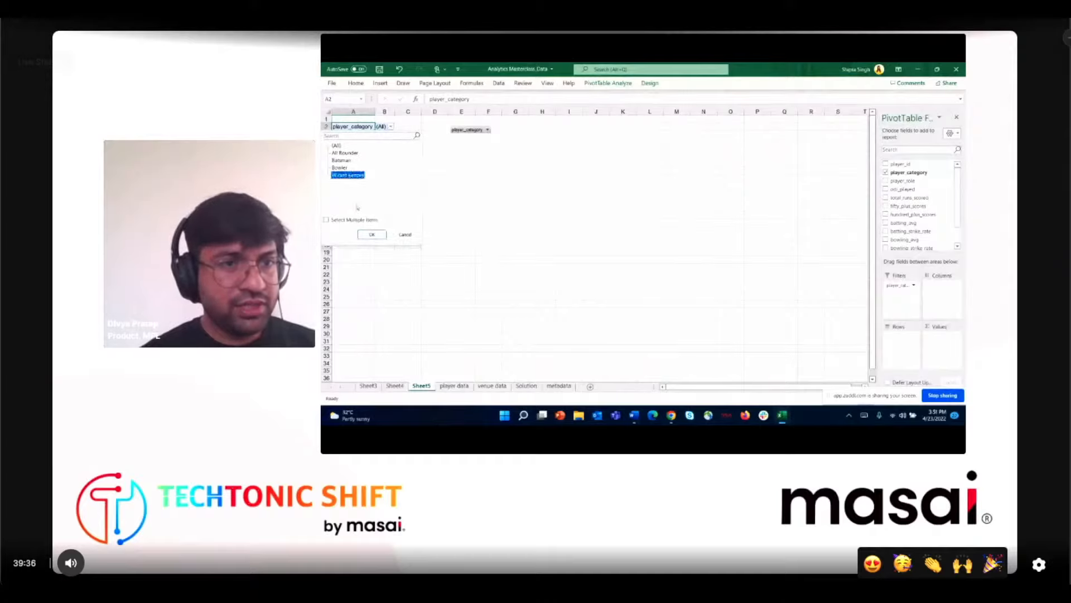
pyautogui.click(372, 235)
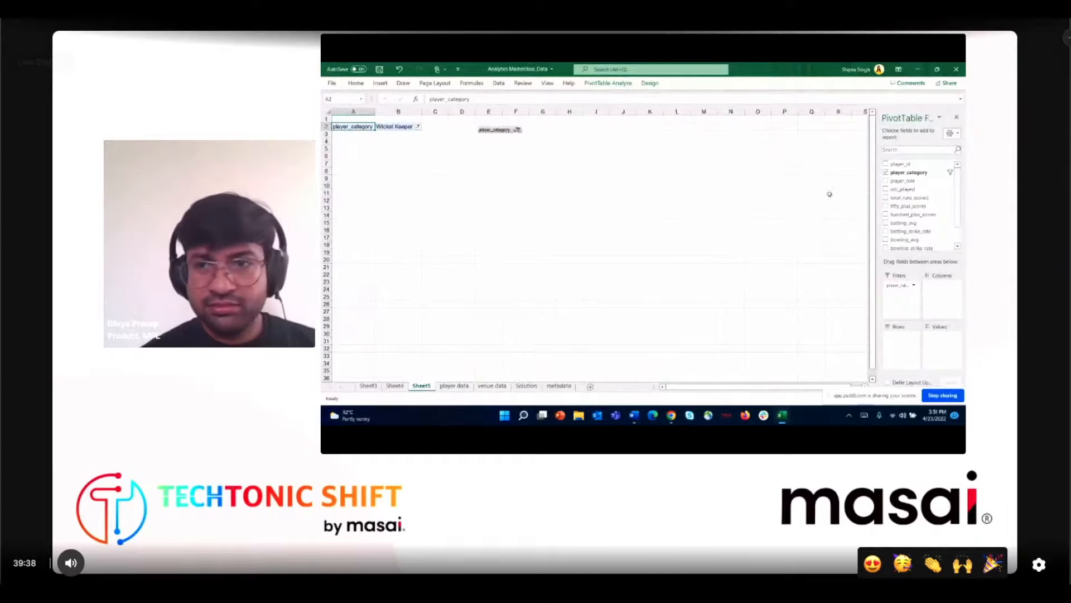
# Add player_role as a second report filter and set it to Wicket Keeper Batsman
pyautogui.moveTo(895, 181); pyautogui.dragTo(903, 292)
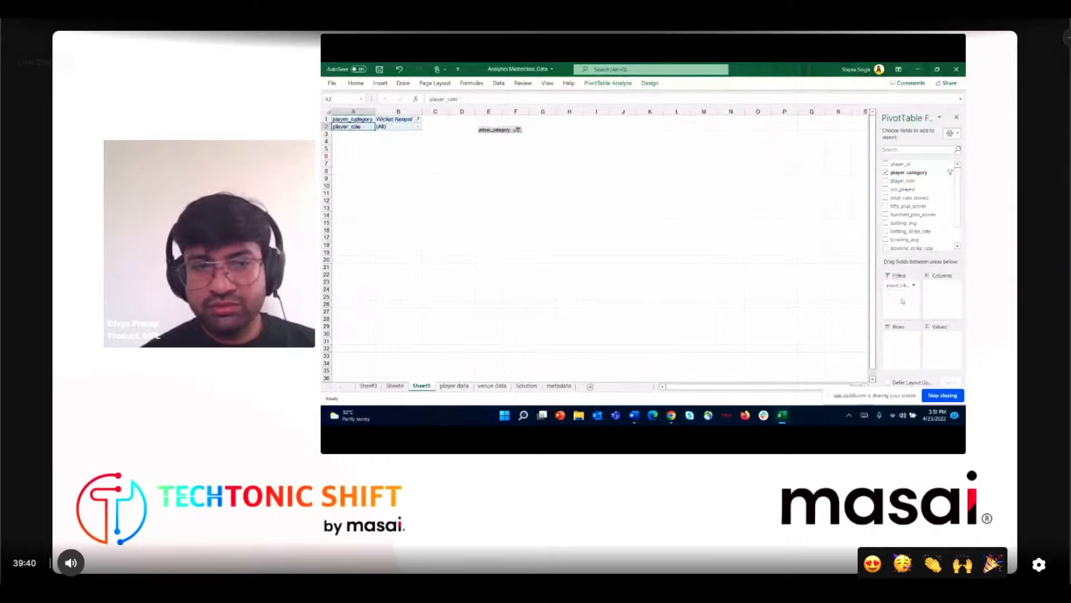
pyautogui.click(417, 128)
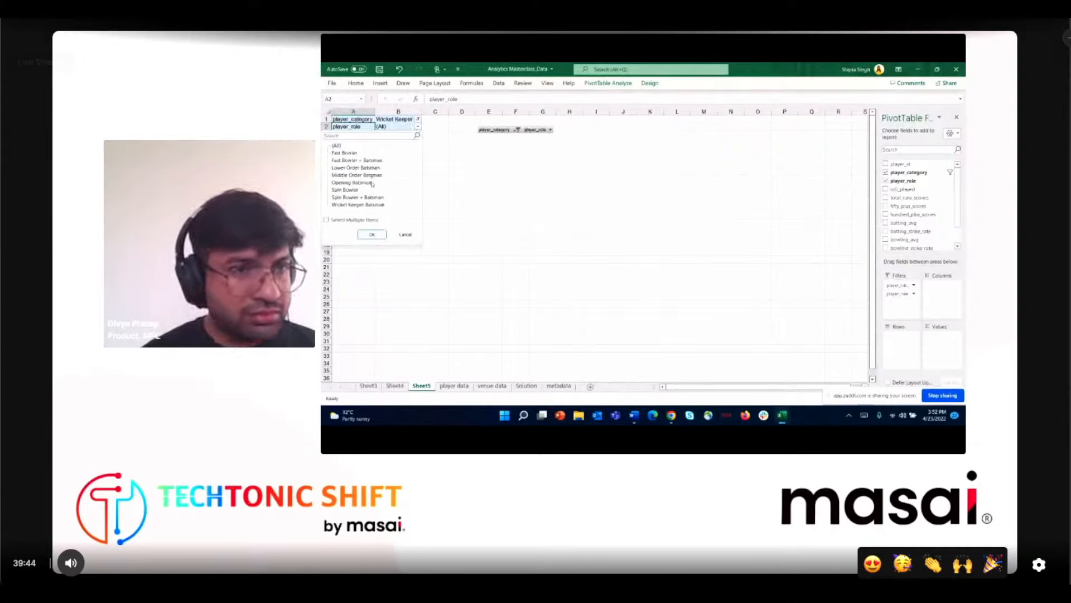
pyautogui.click(365, 205)
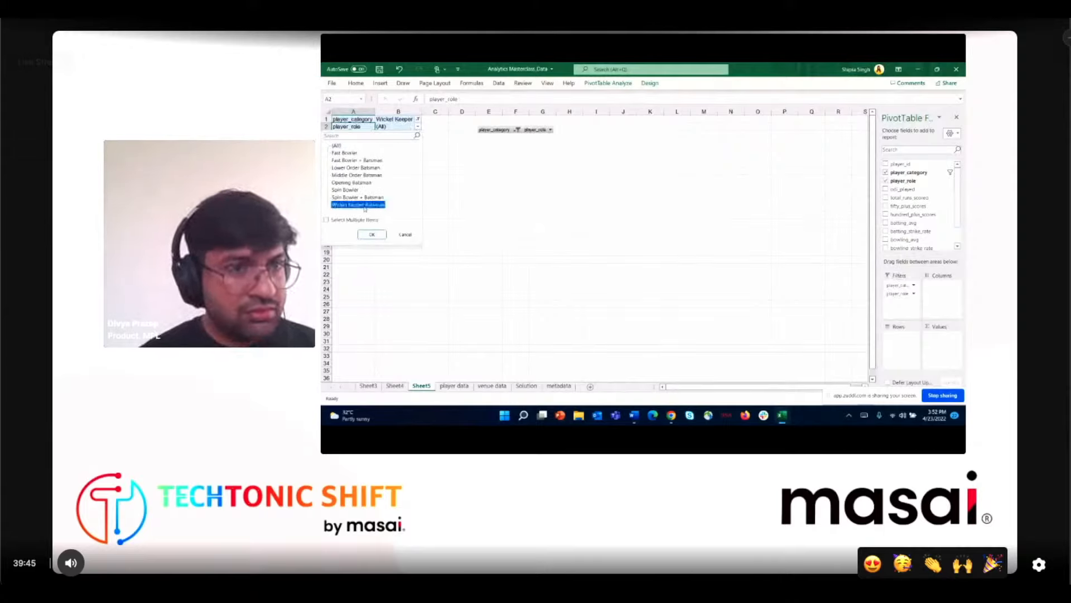
pyautogui.click(377, 235)
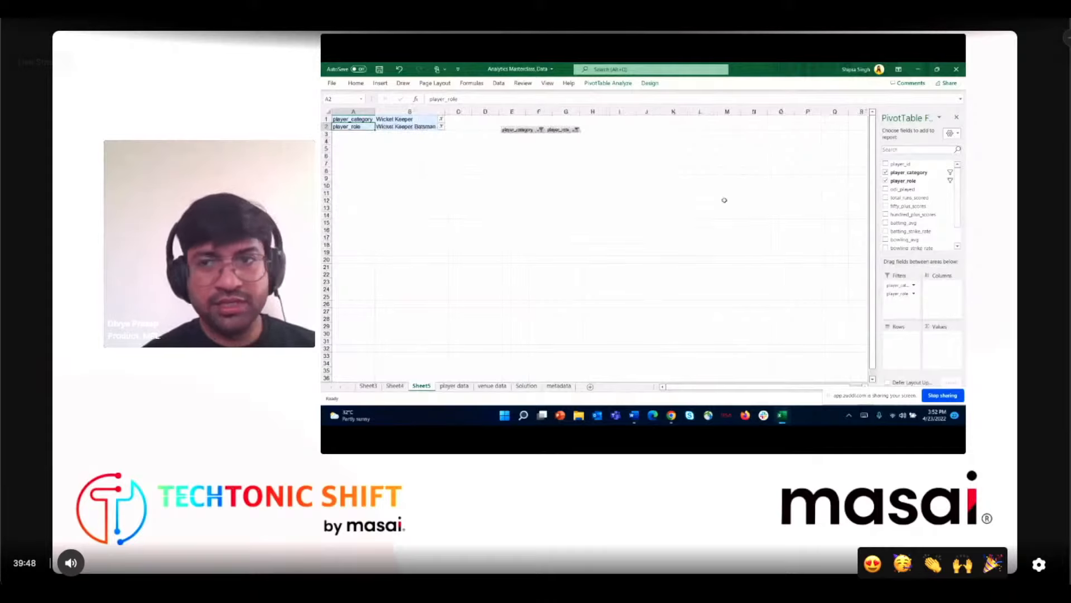
# Put player_id in the rows and batting_avg in the values to chart each wicket keeper's batting average
pyautogui.moveTo(899, 164); pyautogui.dragTo(900, 337)
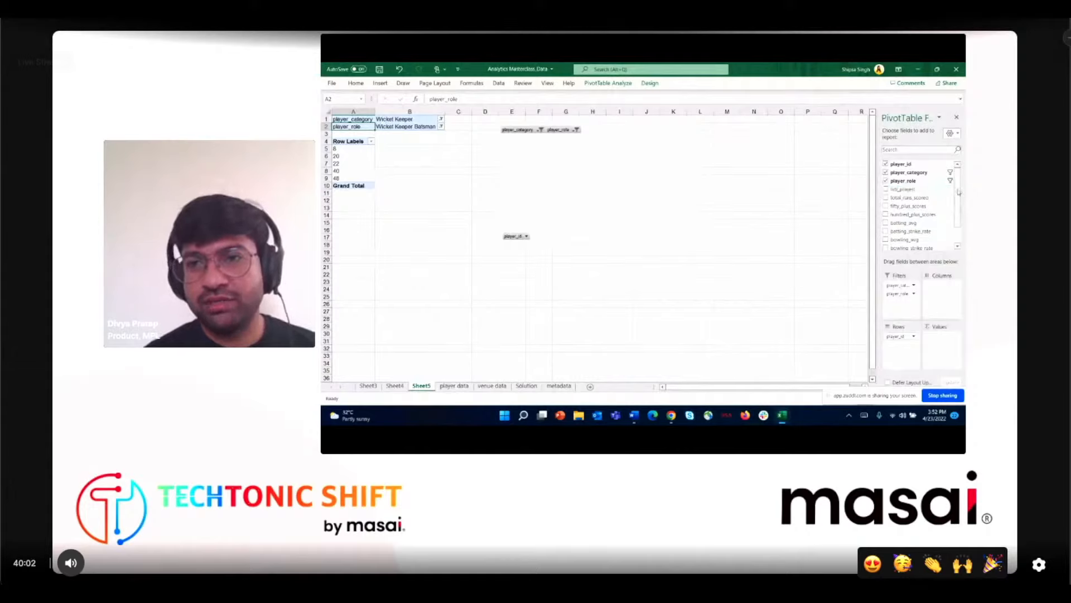
pyautogui.moveTo(958, 193); pyautogui.dragTo(960, 206)
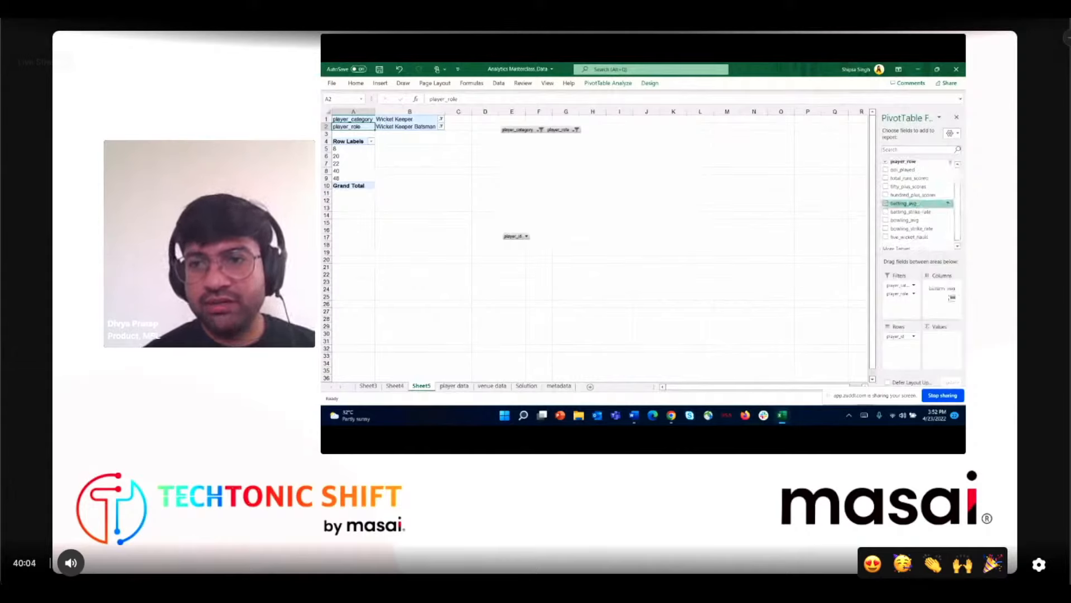
pyautogui.moveTo(943, 348); pyautogui.dragTo(943, 347)
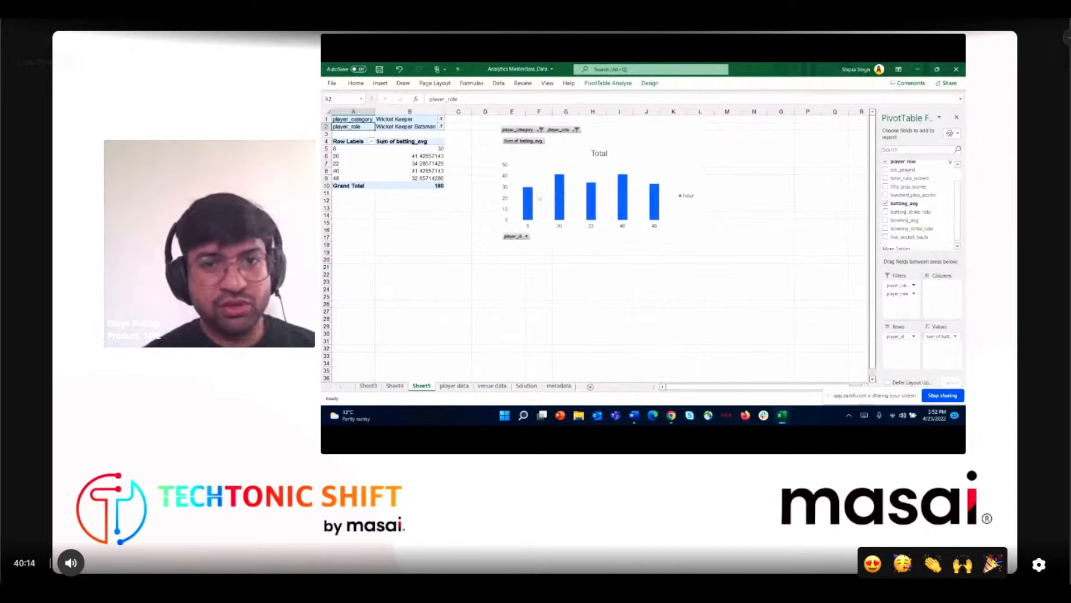
pyautogui.moveTo(527, 196)
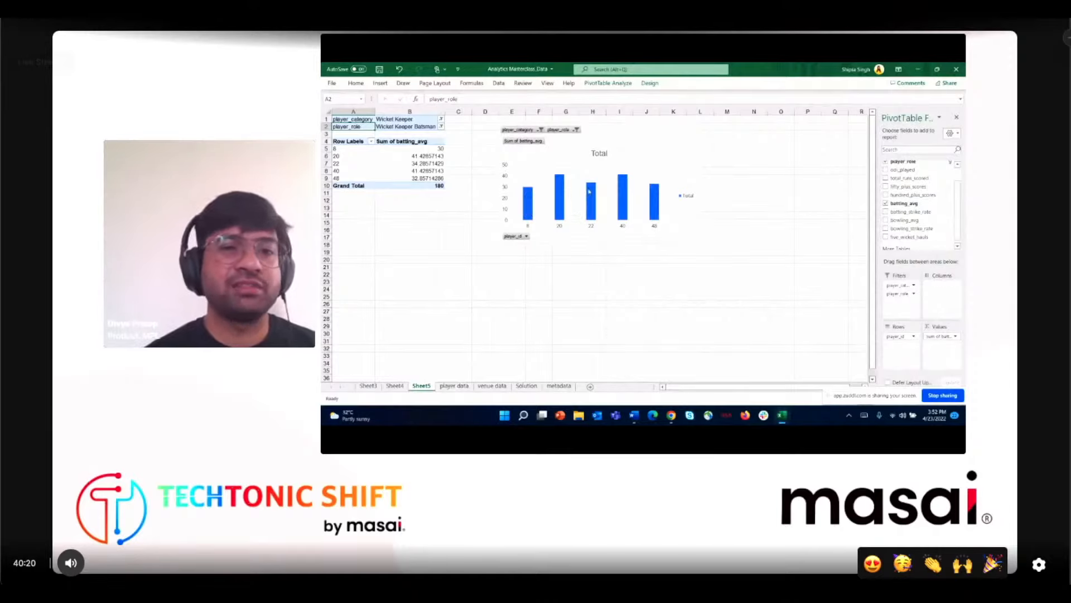
pyautogui.moveTo(591, 191)
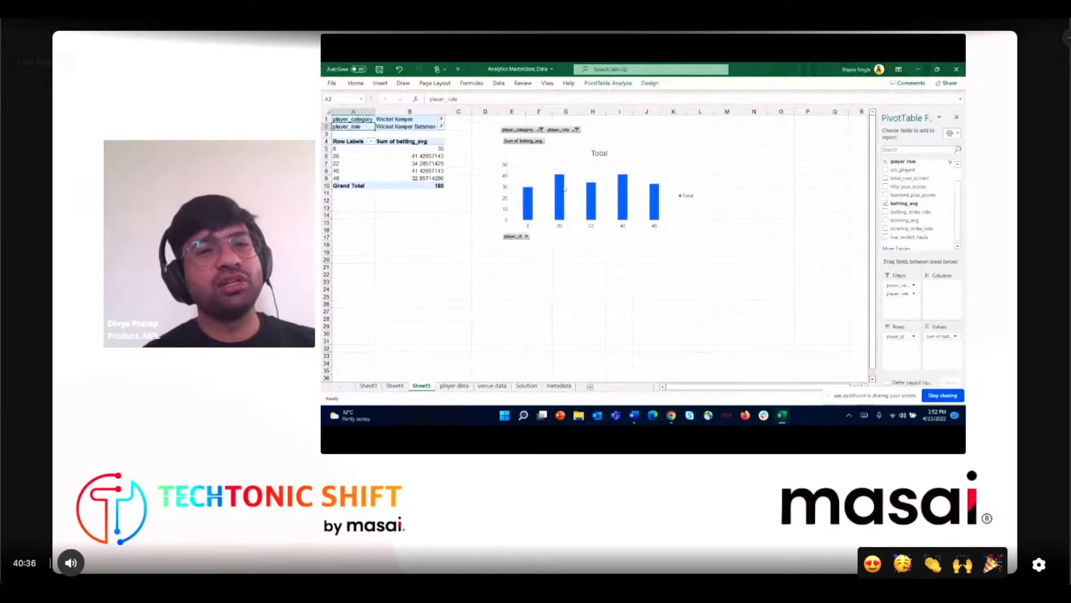
# Compare the charted wicket keepers and record player 40 beside WK in cell B6 of the Solution sheet
pyautogui.moveTo(565, 188)
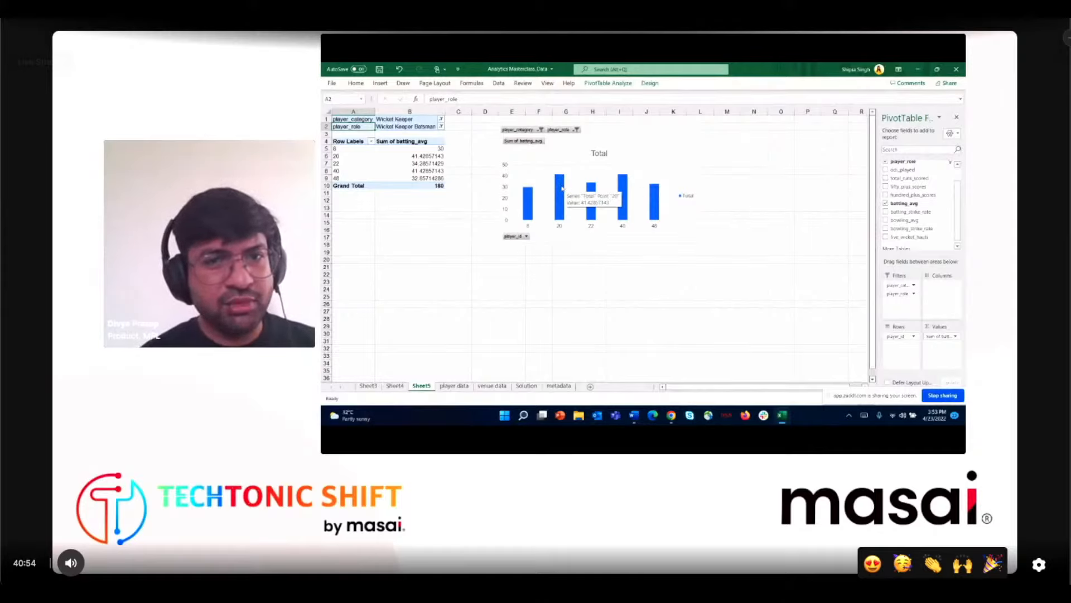
pyautogui.moveTo(629, 192)
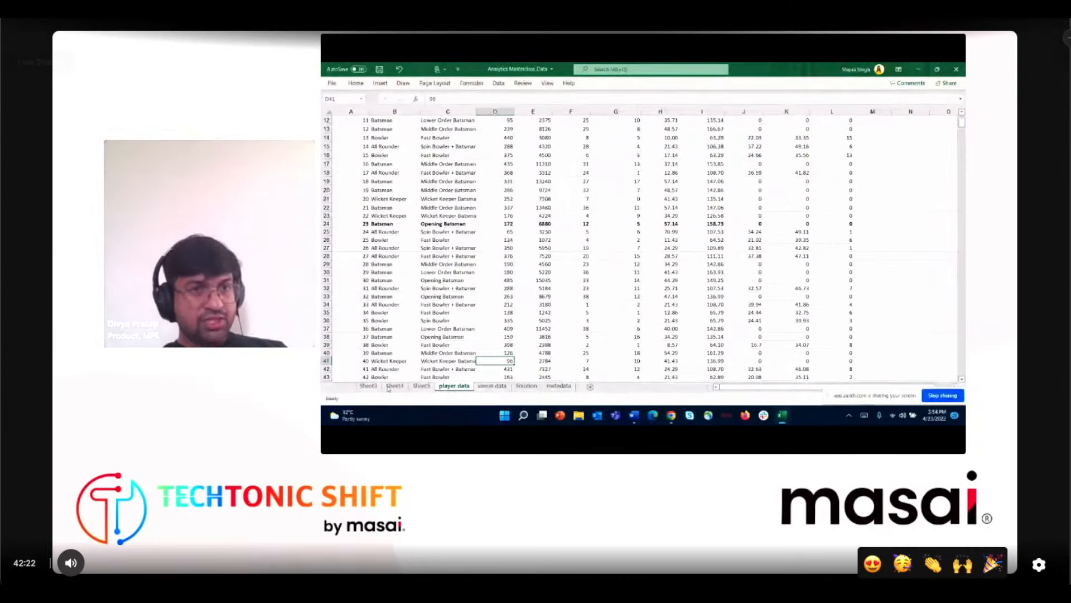
pyautogui.click(526, 385)
pyautogui.click(373, 156)
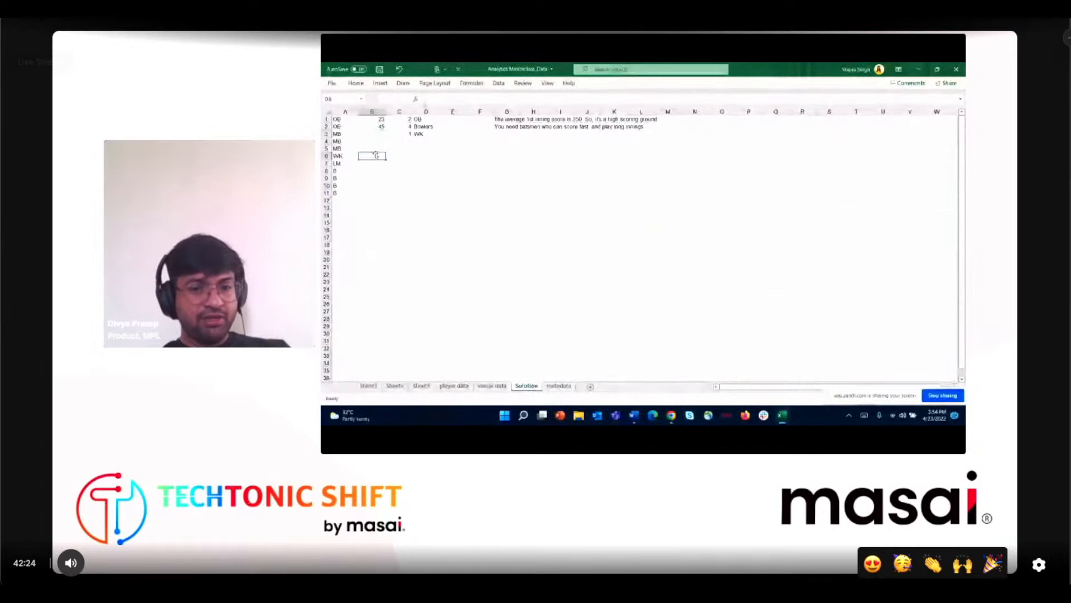
pyautogui.write('40')
pyautogui.press('Return')
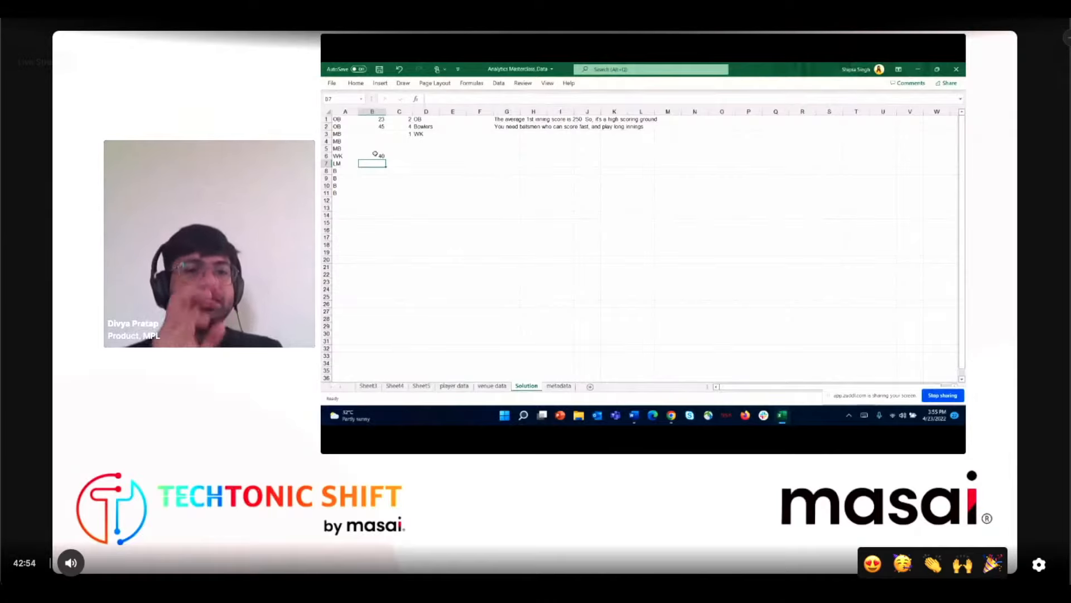
# Review the runs_scored_first_inning column on the venue data sheet and check its average formula in B23
pyautogui.click(490, 386)
pyautogui.scroll(2, 578, 231)
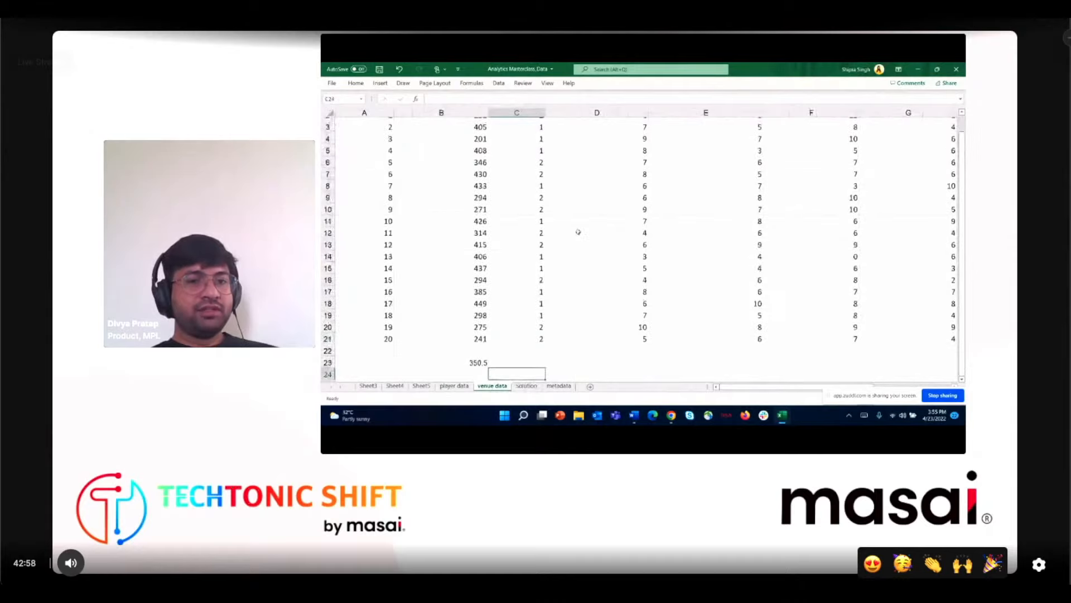
pyautogui.scroll(-1, 578, 231)
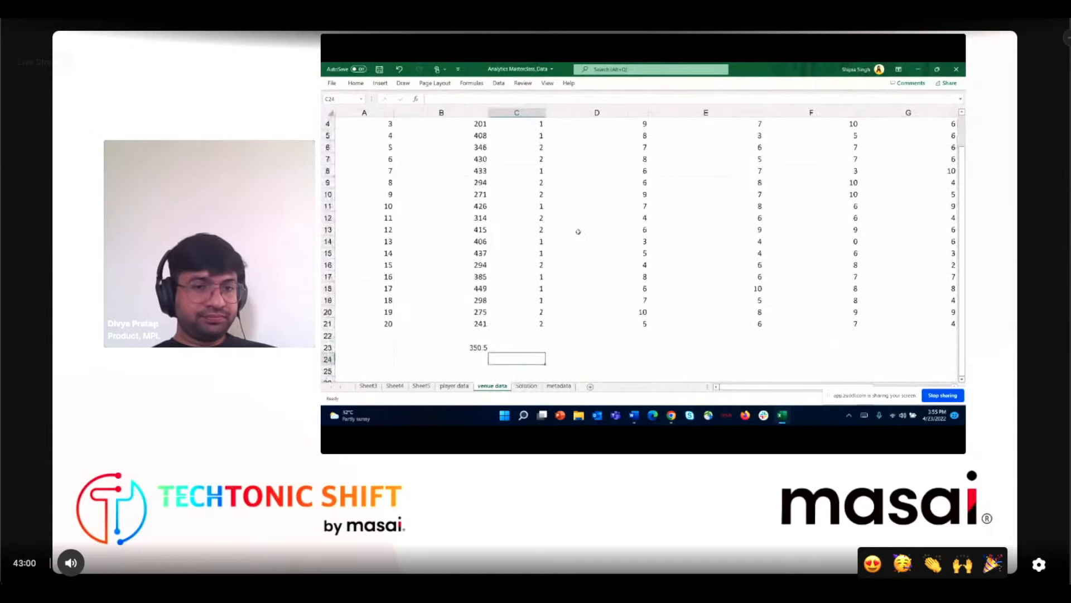
pyautogui.click(468, 348)
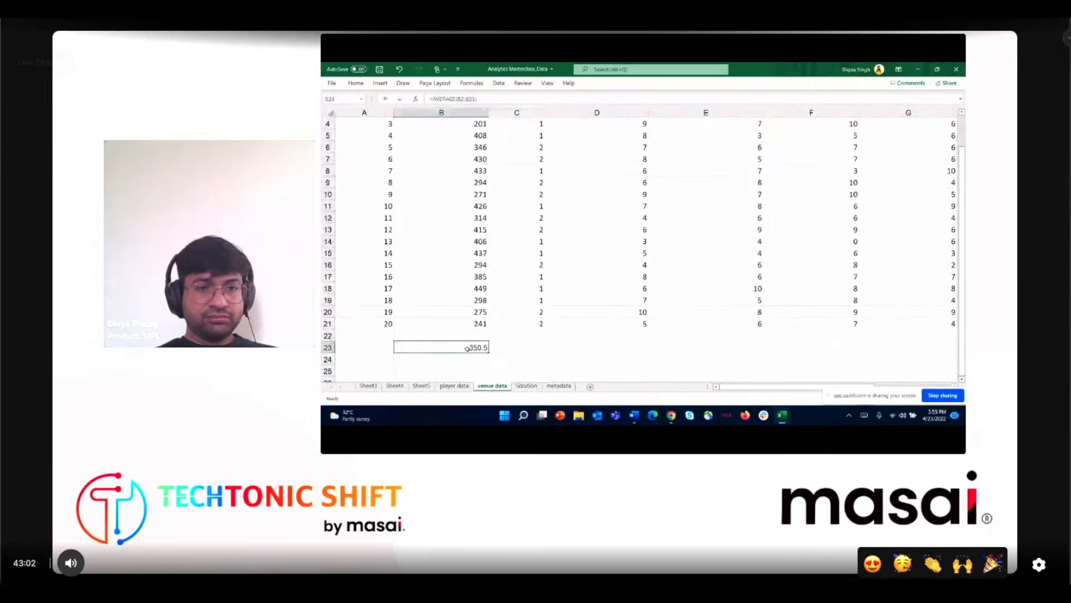
pyautogui.press('pagedown')
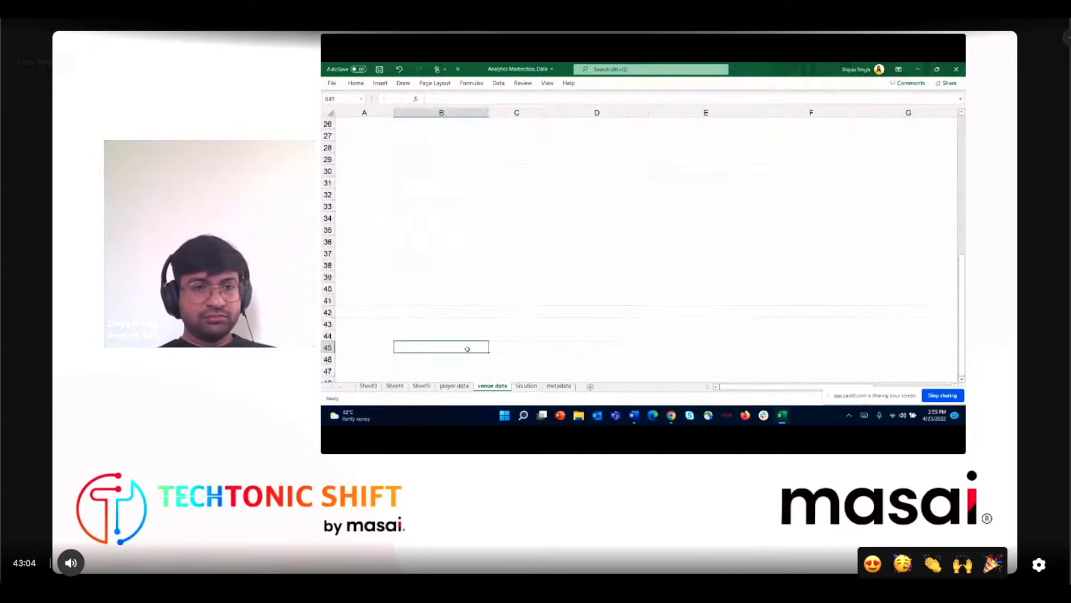
pyautogui.hotkey('ctrl', 'Up')
pyautogui.hotkey('ctrl', 'Up')
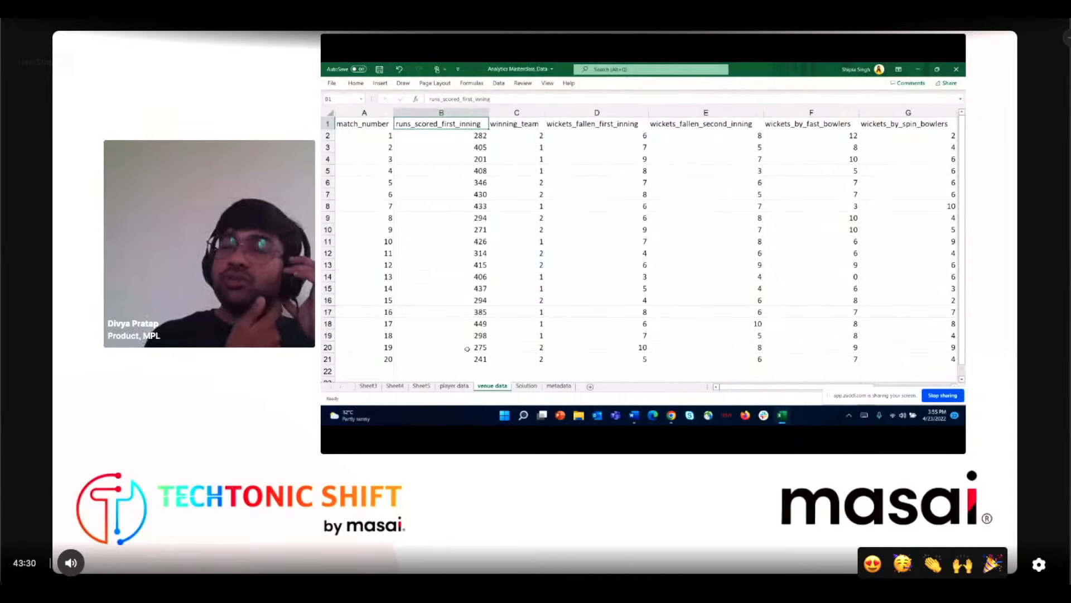
# Examine the venue data's wicket columns, comparing wickets_by_fast_bowlers with wickets_by_spin_bowlers
pyautogui.press('Right')
pyautogui.press('Right')
pyautogui.press('Right')
pyautogui.press('Right')
pyautogui.press('Right')
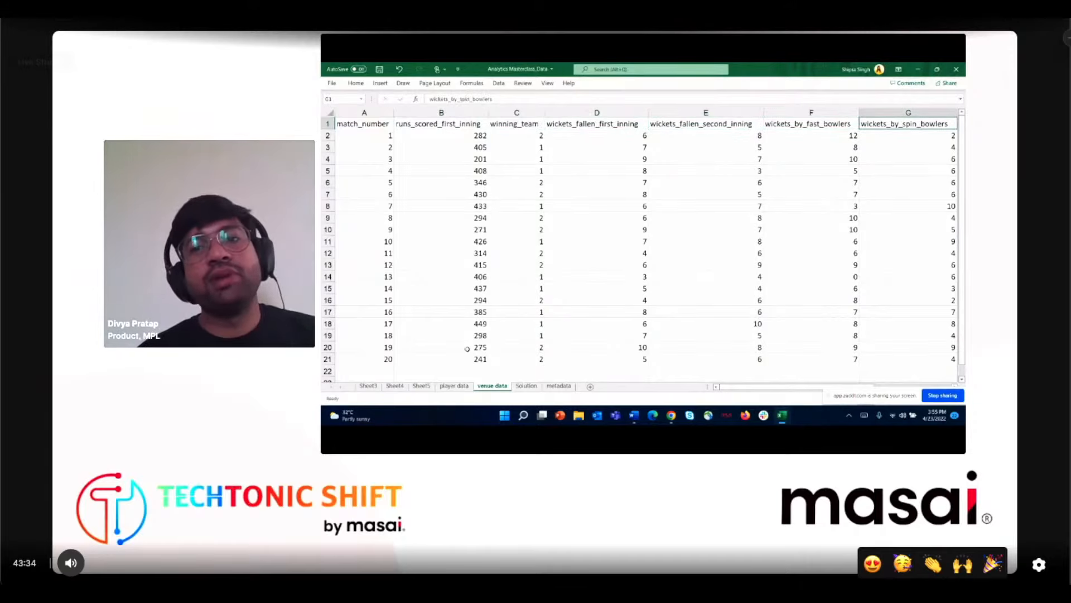
pyautogui.press('Right')
pyautogui.press('Left')
pyautogui.press('Left')
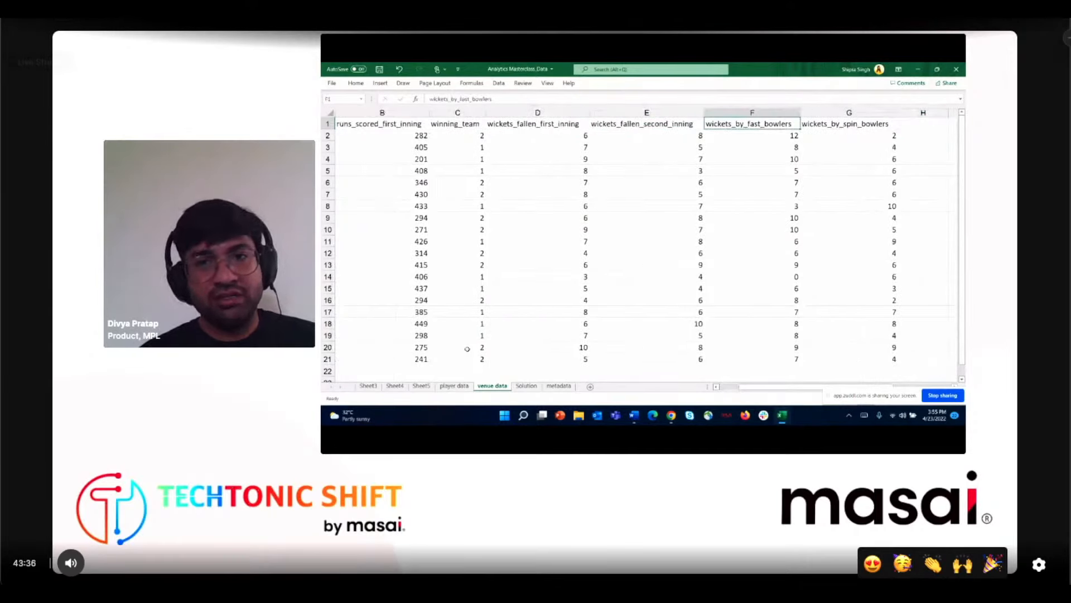
pyautogui.press('Left')
pyautogui.press('Right')
pyautogui.press('Down')
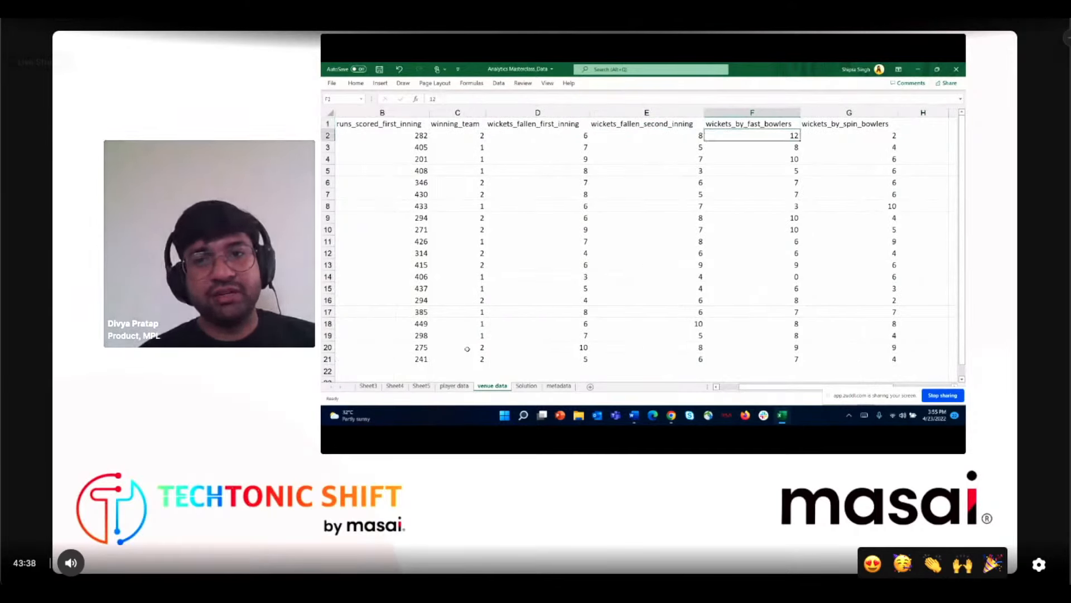
pyautogui.press('Up')
pyautogui.press('Right')
pyautogui.press('Left')
pyautogui.press('Right')
pyautogui.press('Left')
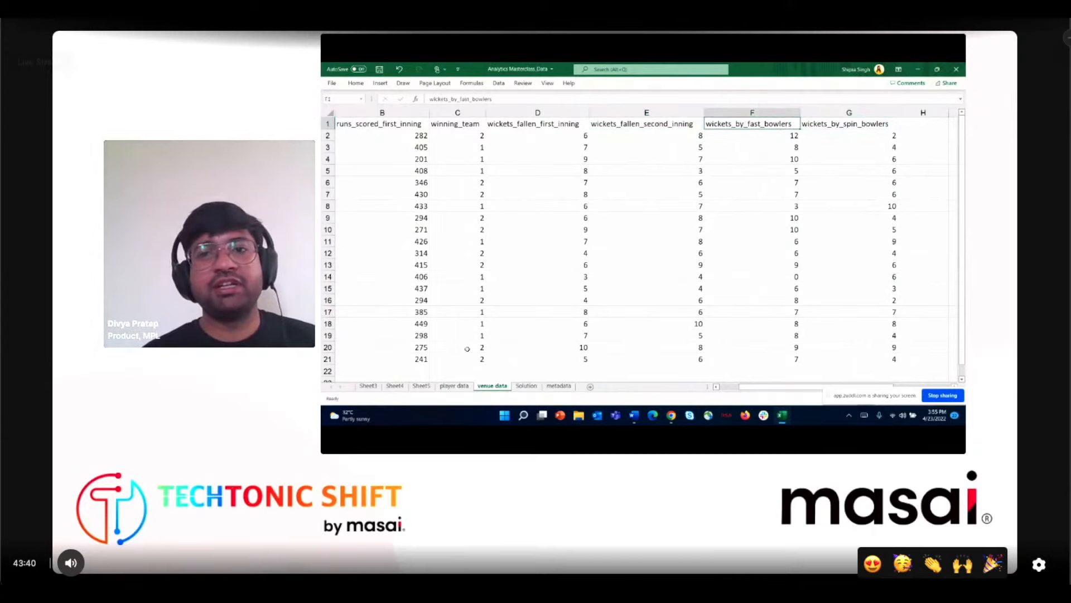
# Total the wickets_by_fast_bowlers column in F23 with =SUM(F2:F21) and compare it with the spin bowlers' total
pyautogui.press('Down')
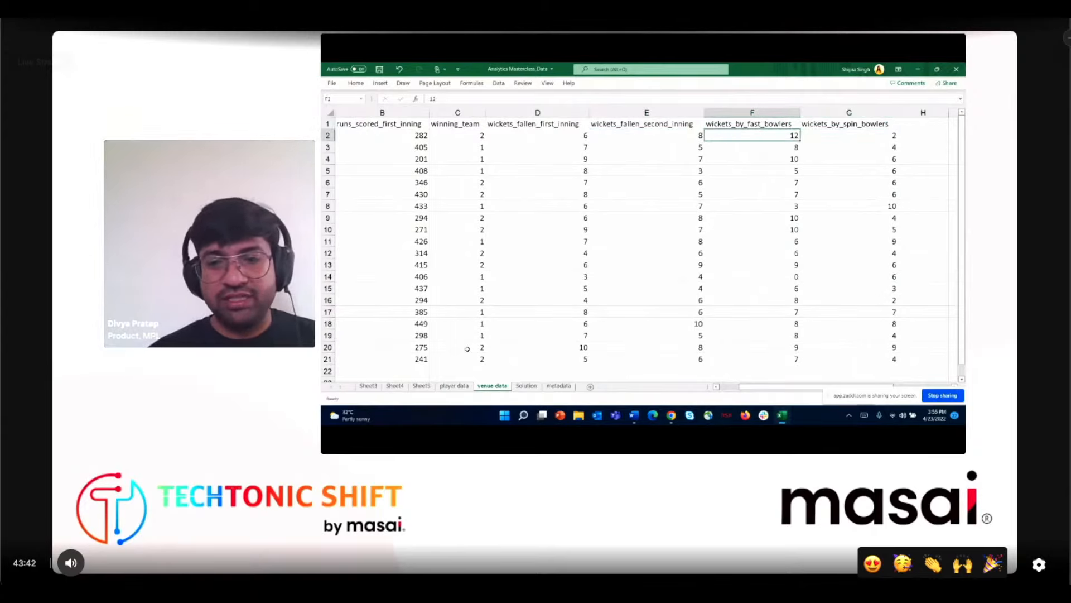
pyautogui.hotkey('ctrl', 'shift', 'Down')
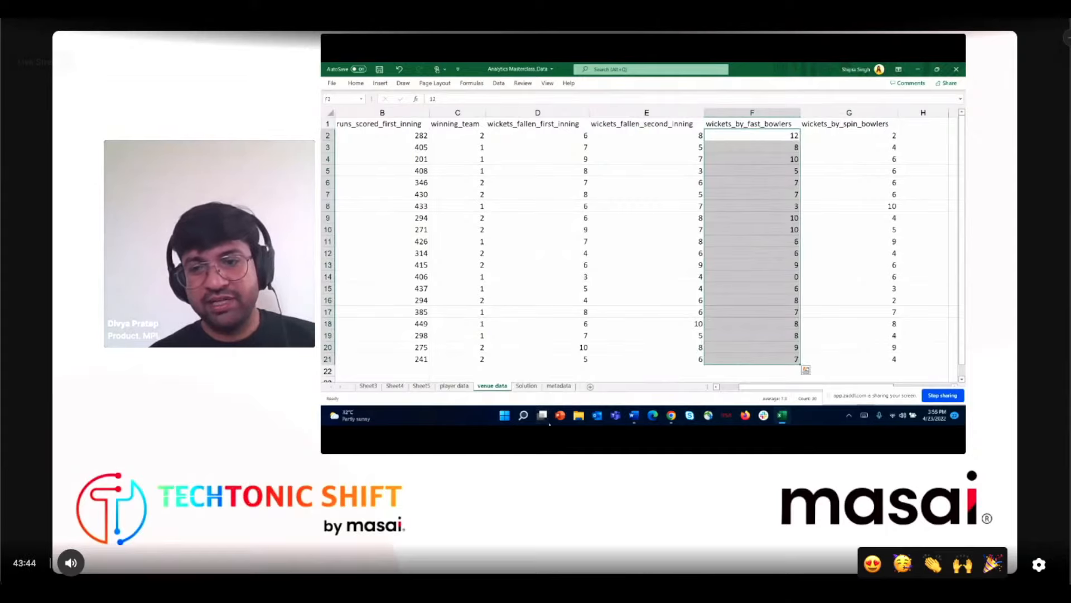
pyautogui.click(742, 371)
pyautogui.press('Down')
pyautogui.write('=SUM(')
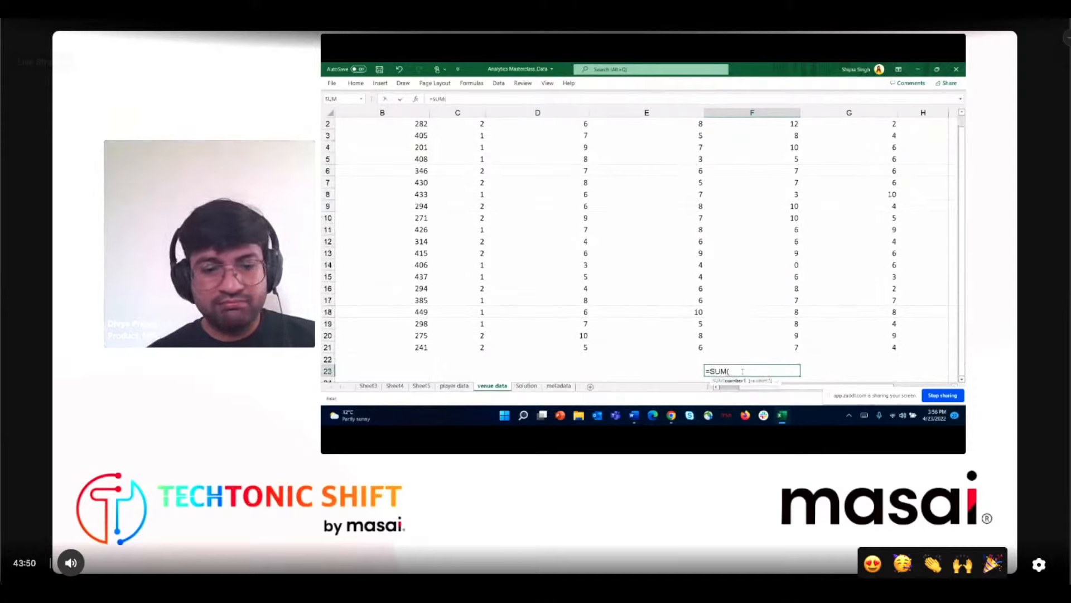
pyautogui.write('F2:')
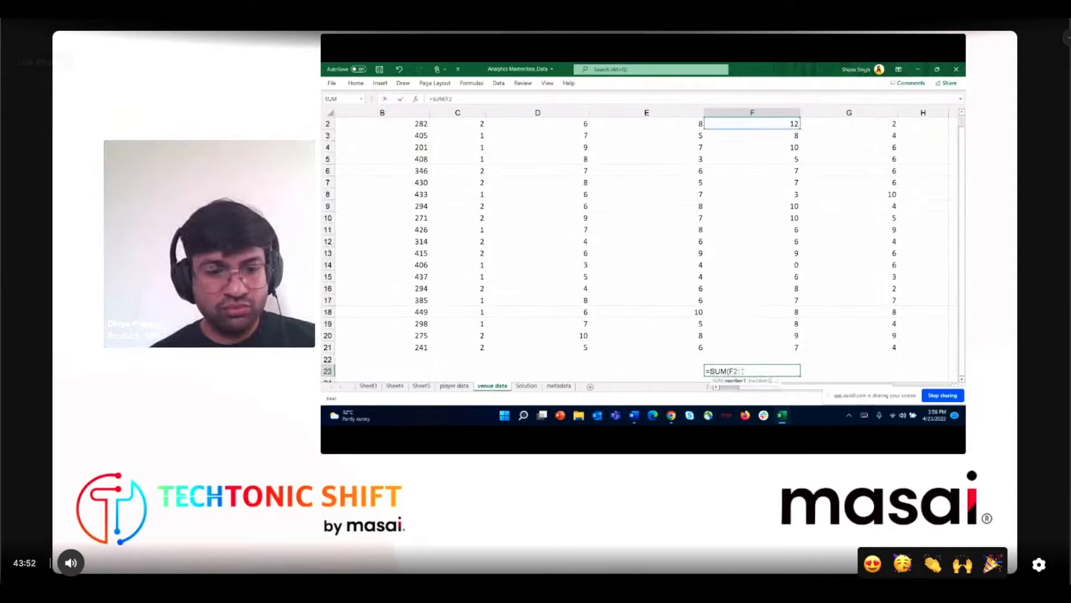
pyautogui.write('F21')
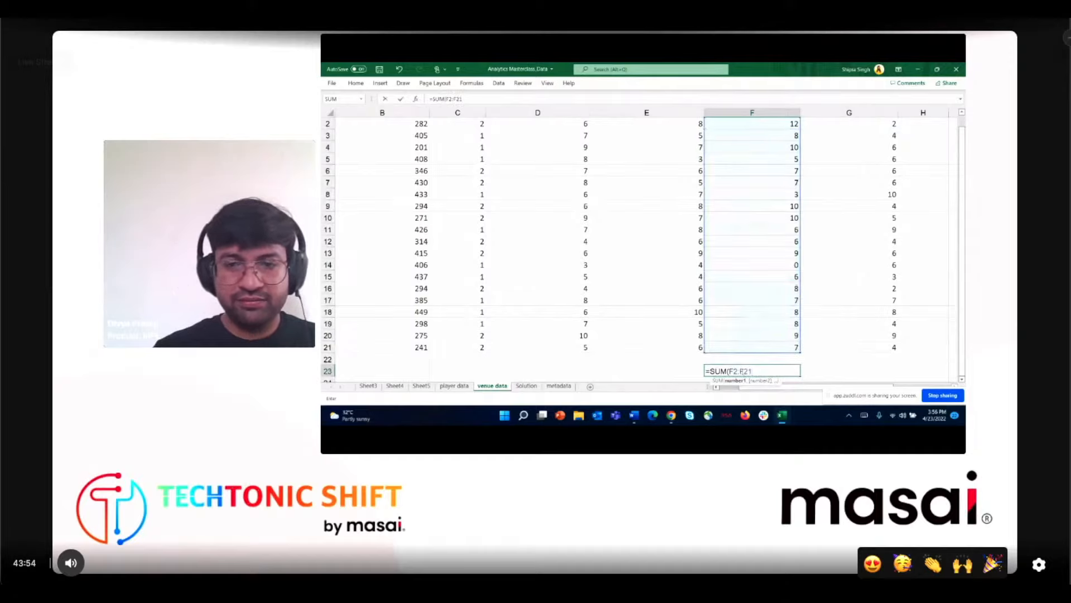
pyautogui.press('Return')
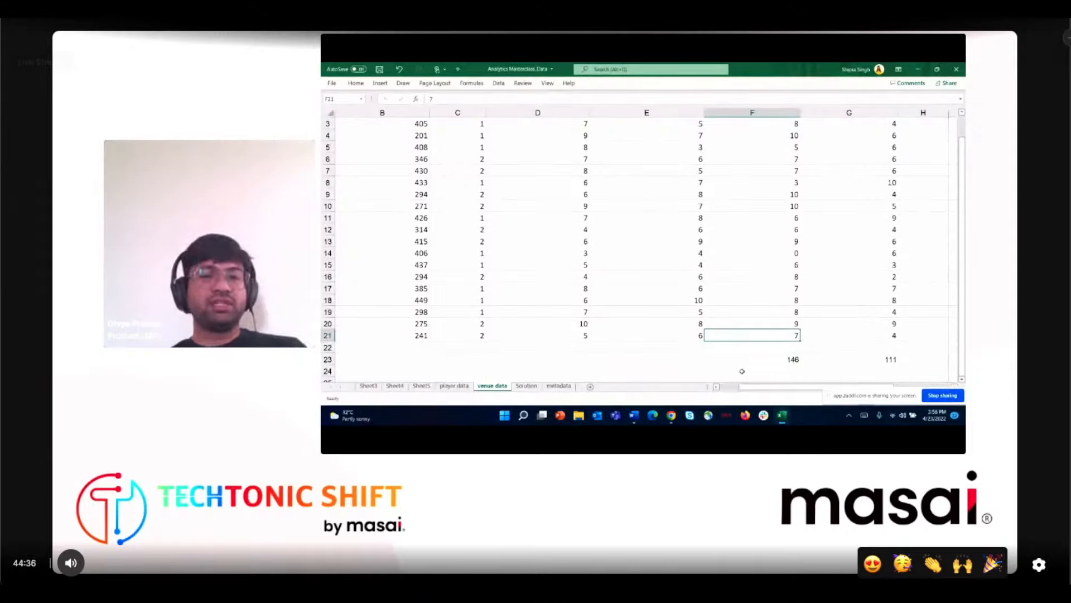
pyautogui.press('Down')
pyautogui.press('Down')
pyautogui.hotkey('shift', 'Right')
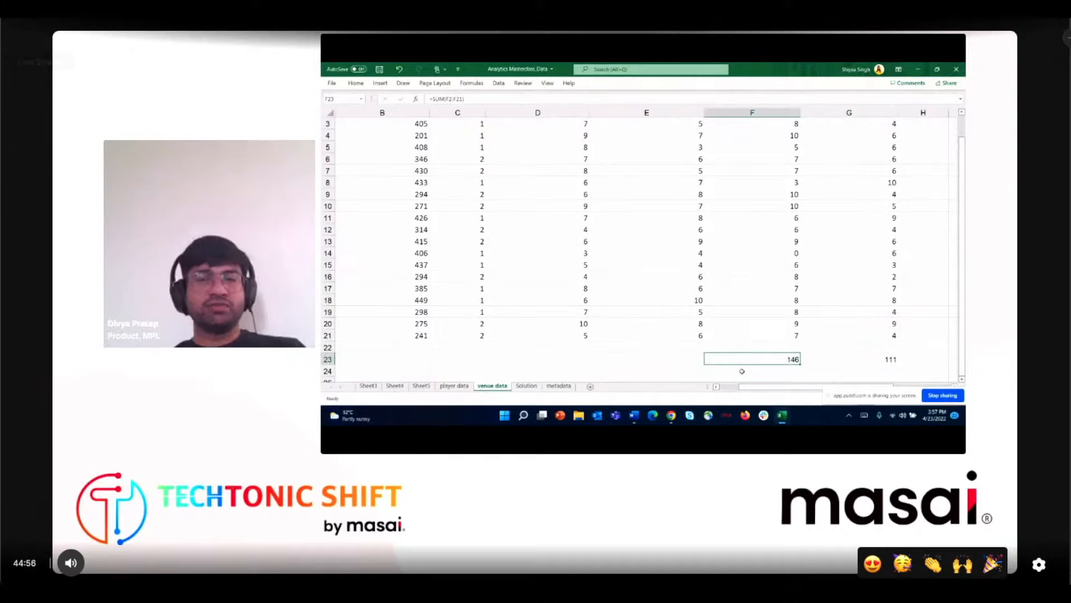
# Relabel the four bowler slots in A8:A11 of the Solution sheet as SB, FB, FB and FB
pyautogui.click(526, 386)
pyautogui.click(340, 171)
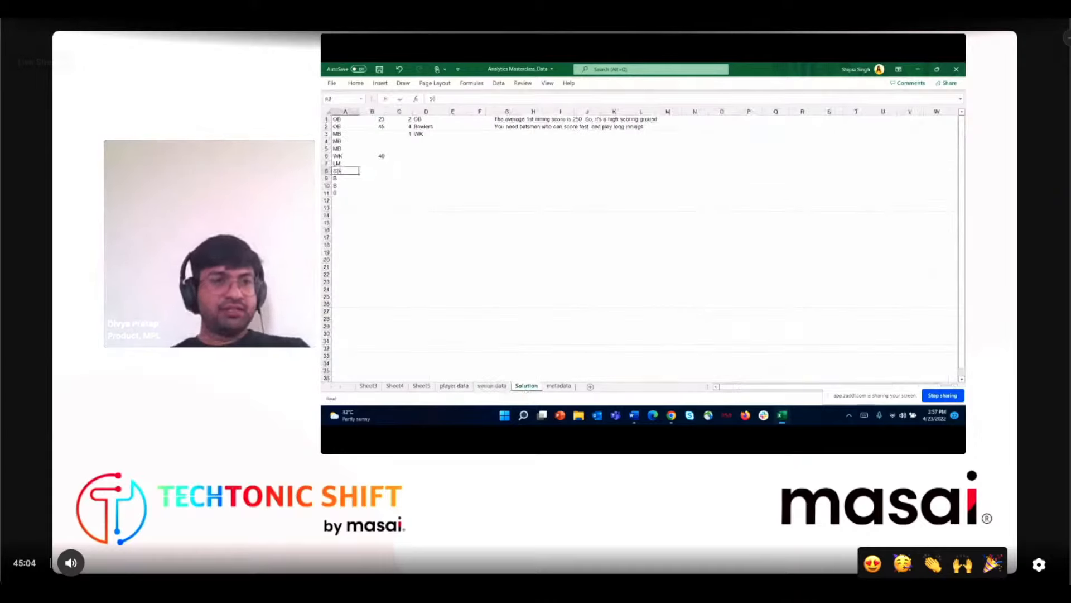
pyautogui.write('SP')
pyautogui.press('Return')
pyautogui.write('FB')
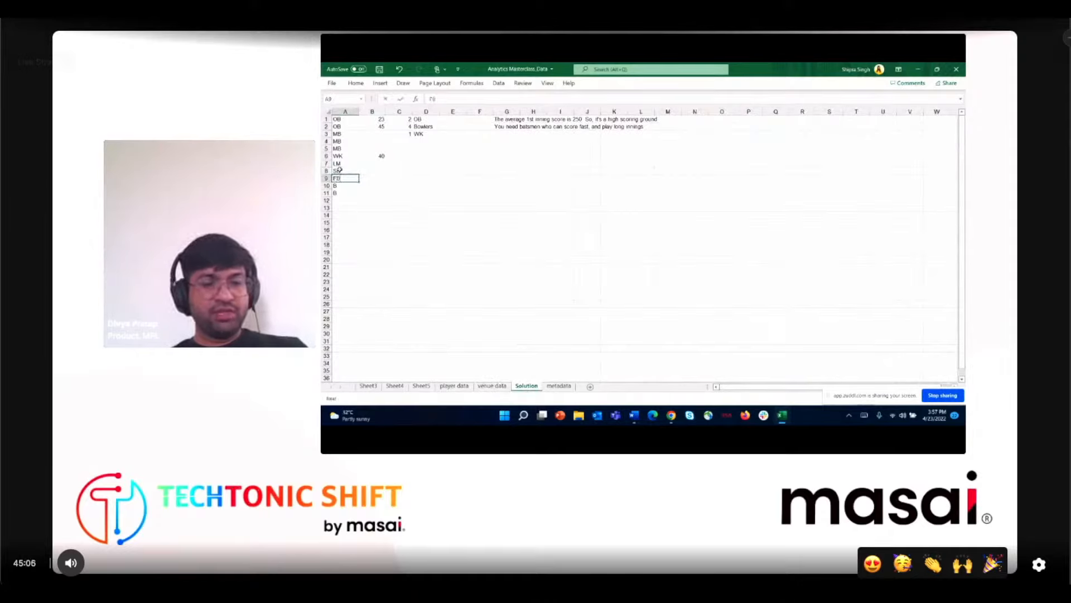
pyautogui.press('Return')
pyautogui.write('FB')
pyautogui.press('Return')
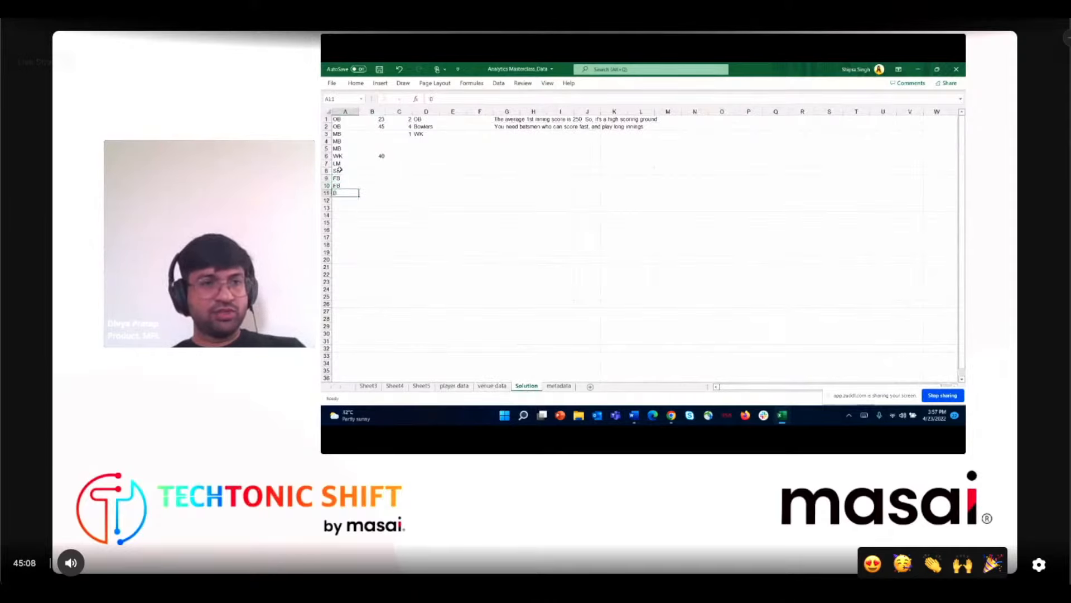
pyautogui.write('FB')
pyautogui.press('Return')
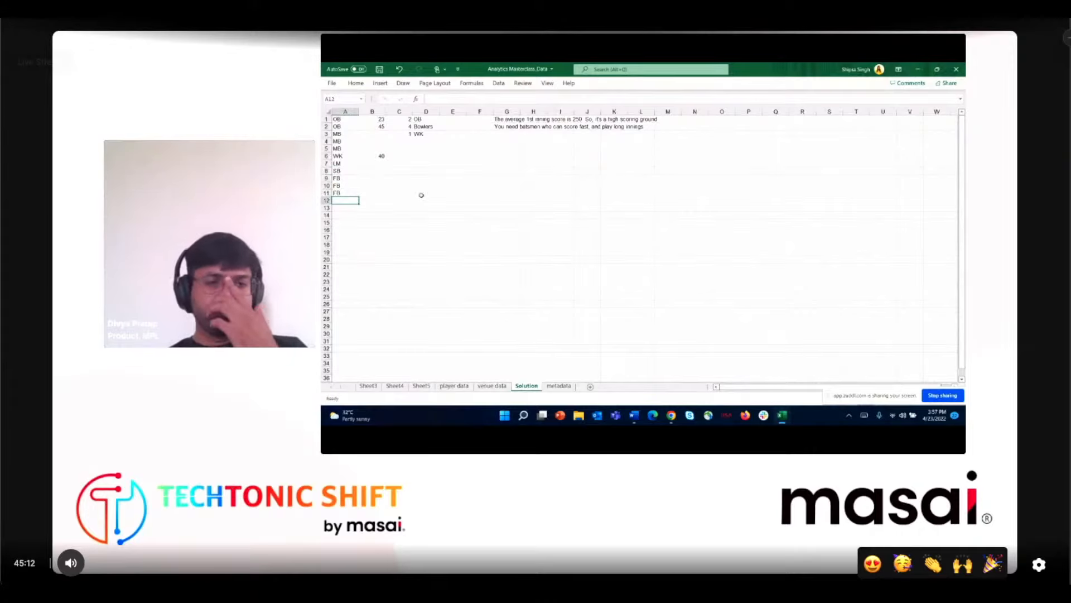
pyautogui.press('Up')
pyautogui.press('Up')
pyautogui.press('Up')
pyautogui.press('Up')
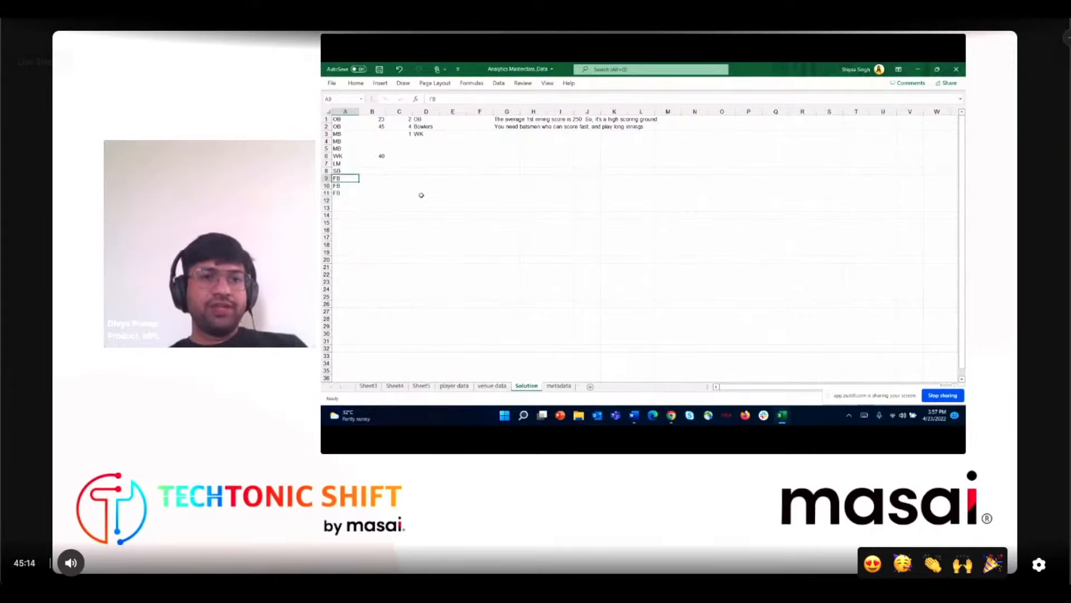
pyautogui.press('Right')
pyautogui.press('Left')
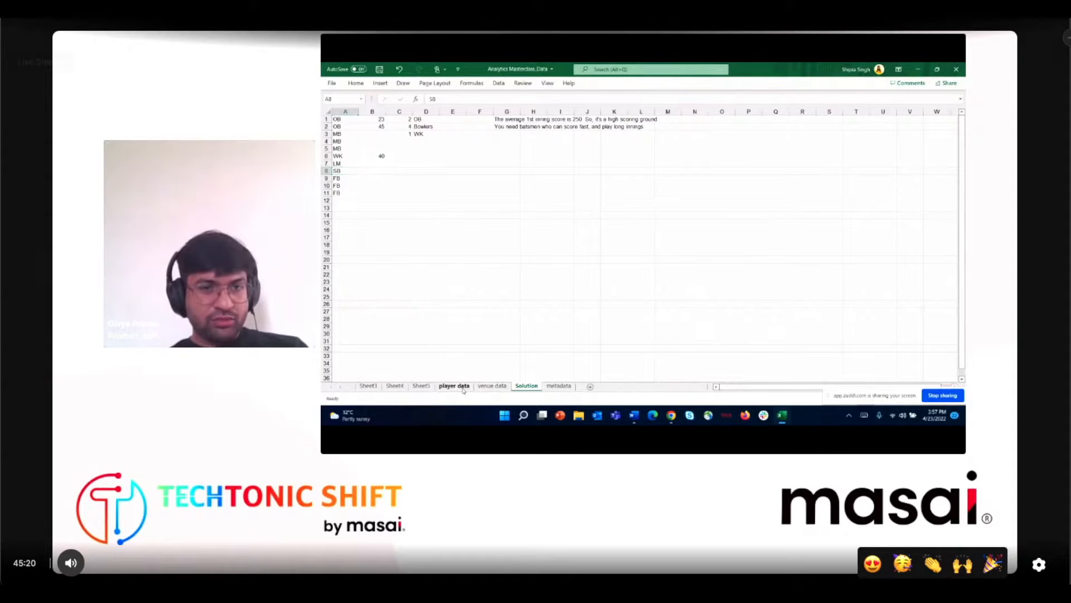
pyautogui.click(455, 386)
pyautogui.click(458, 272)
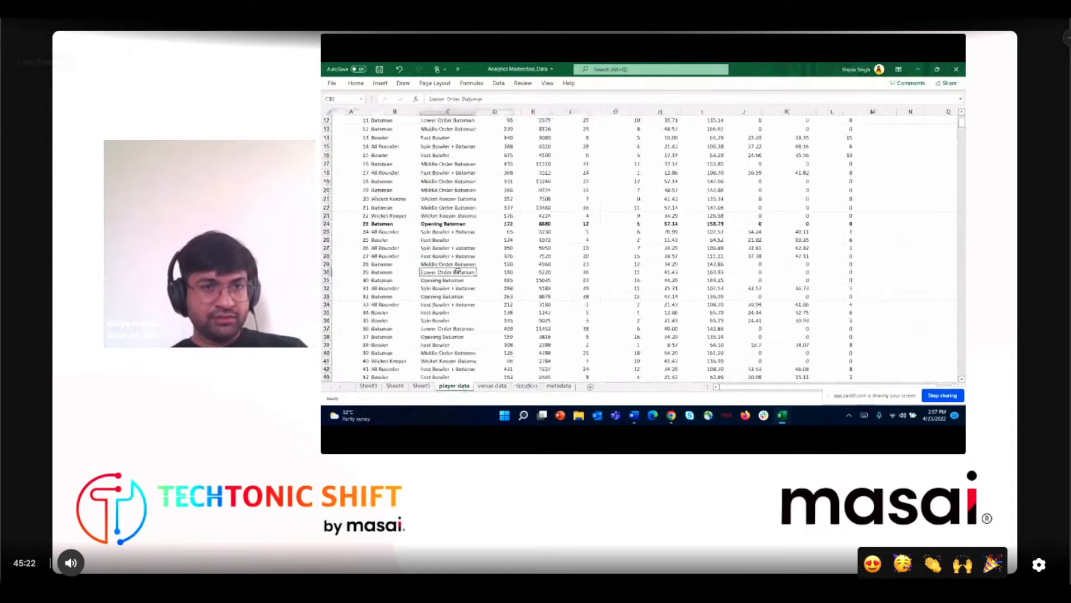
pyautogui.scroll(4, 457, 272)
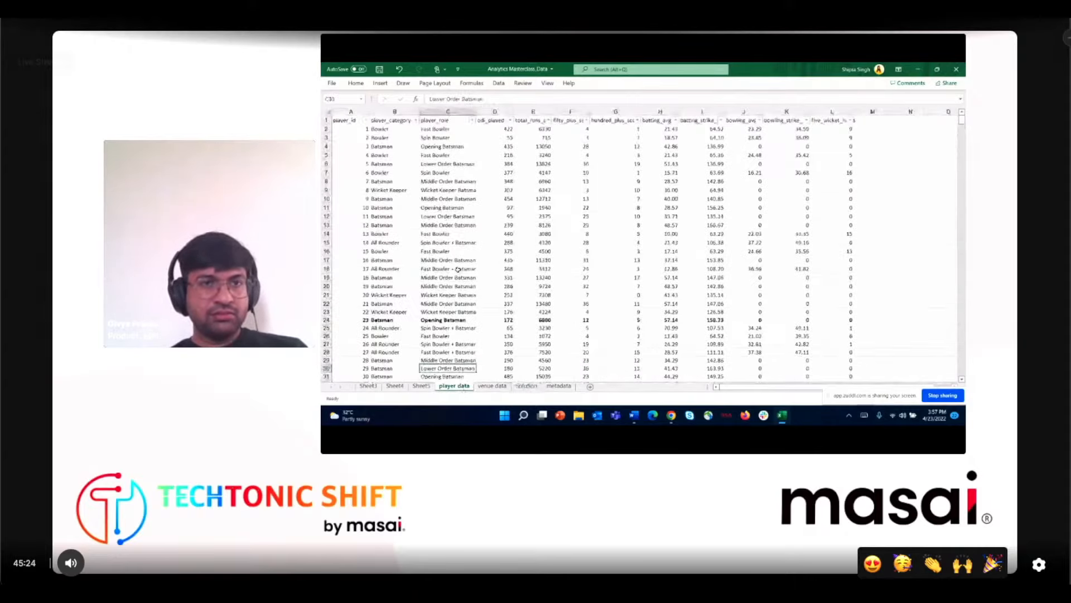
pyautogui.hotkey('ctrl', 'a')
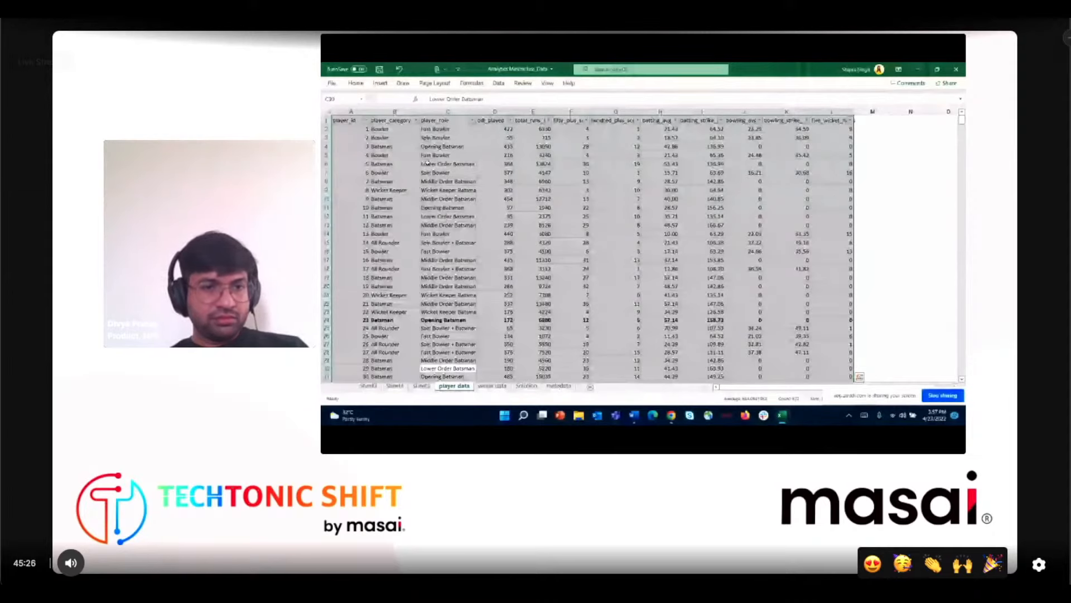
pyautogui.click(448, 251)
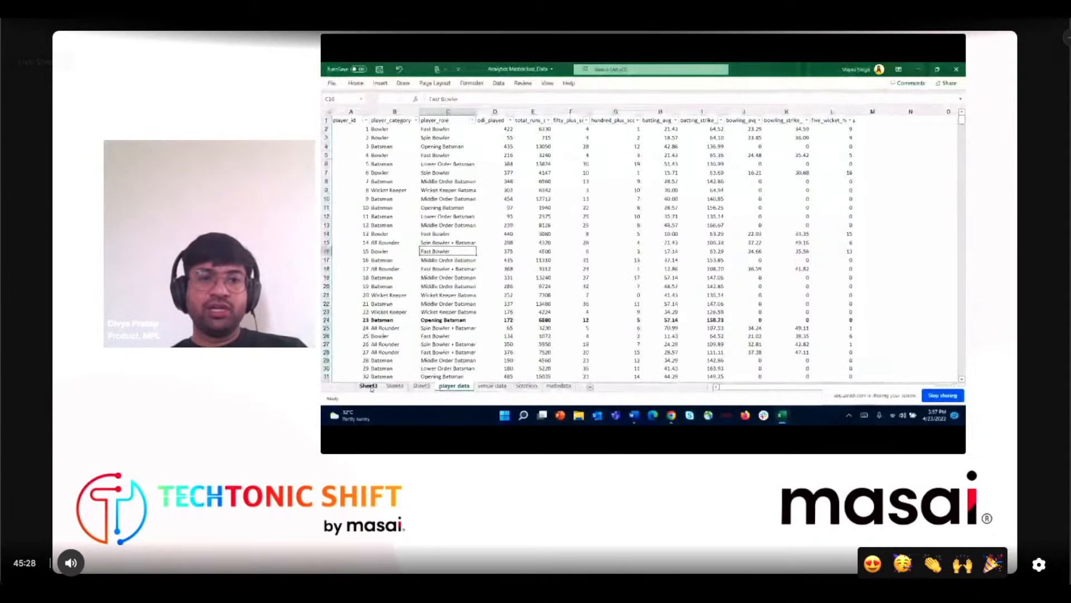
# Delete Sheet5, which holds the wicket keeper pivot table and chart
pyautogui.click(423, 387)
pyautogui.click(404, 388)
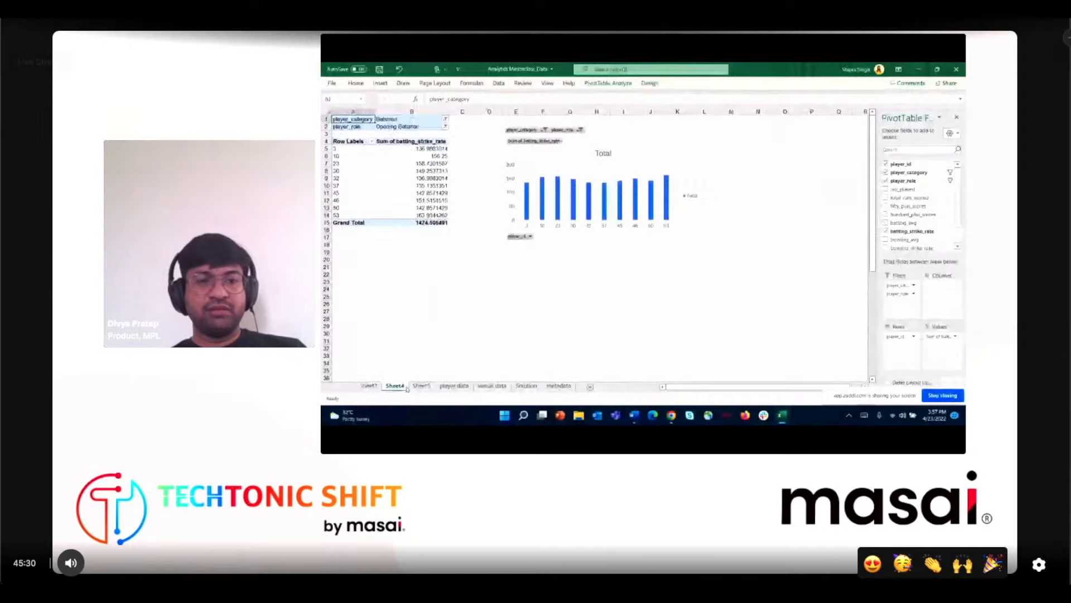
pyautogui.click(422, 386)
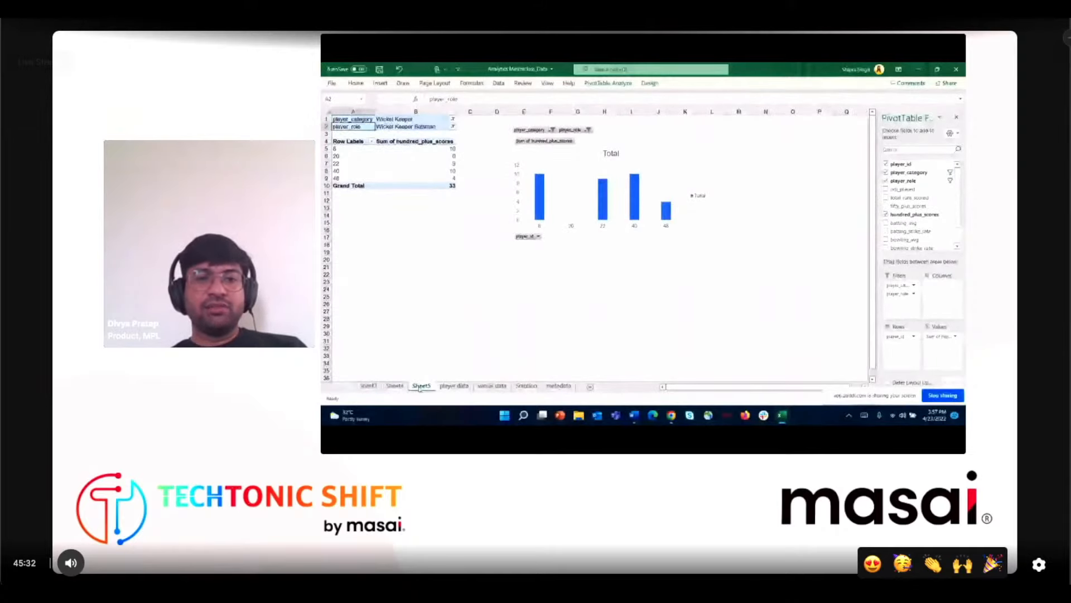
pyautogui.rightClick(423, 386)
pyautogui.click(450, 283)
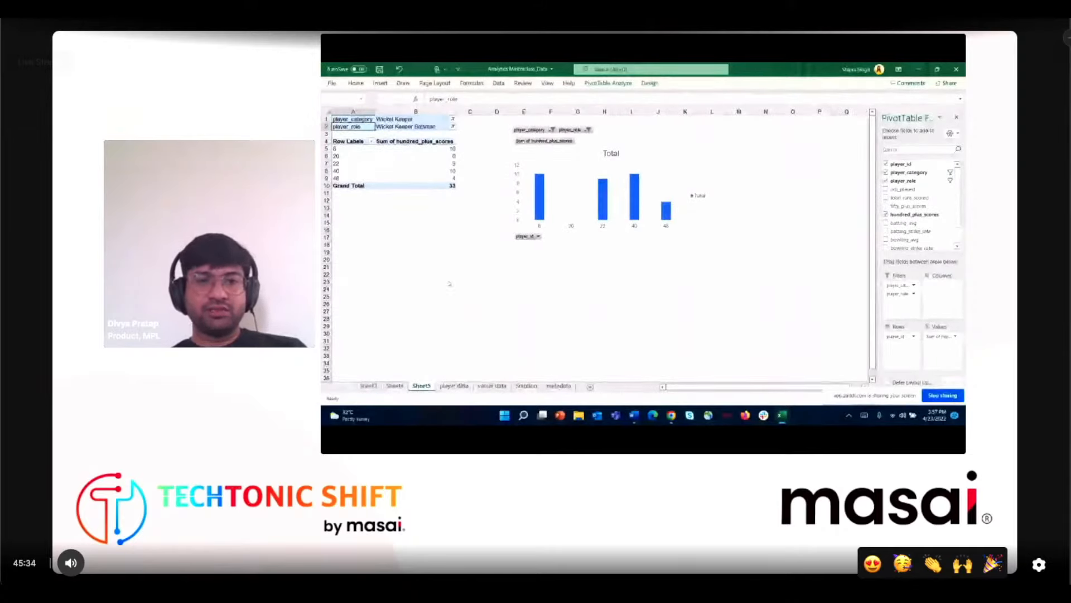
pyautogui.click(632, 262)
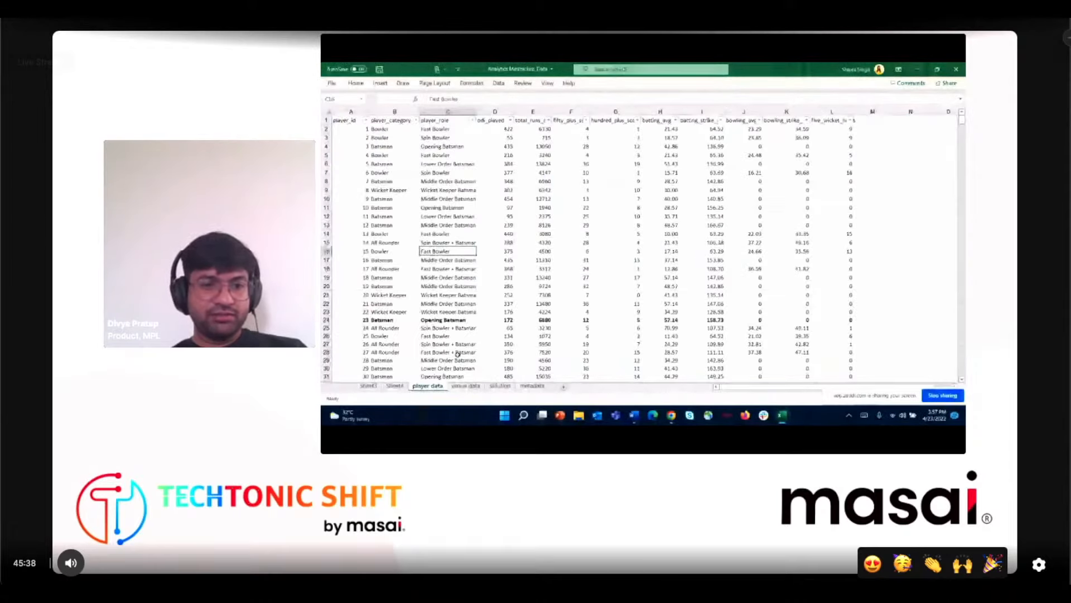
# Delete the two remaining pivot sheets that chart the opening batsmen's batting_strike_rate and batting_avg
pyautogui.rightClick(403, 387)
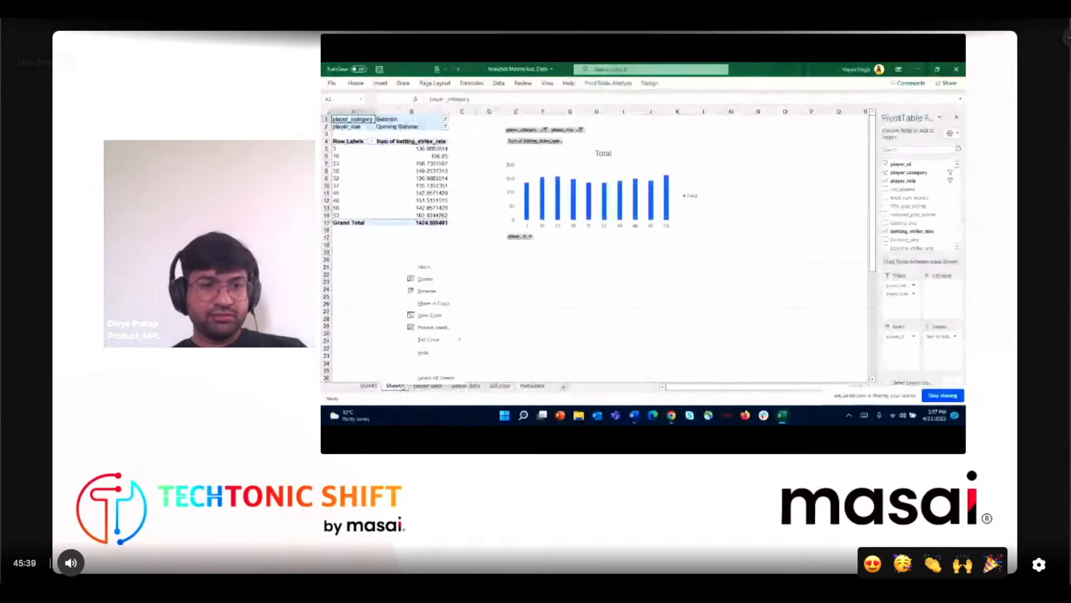
pyautogui.click(436, 280)
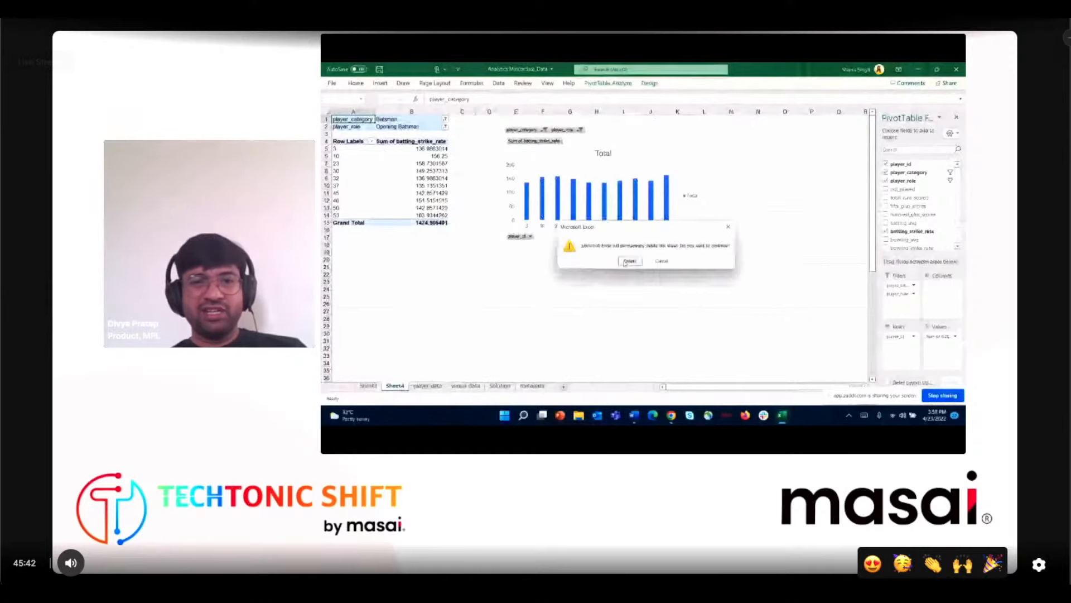
pyautogui.click(629, 261)
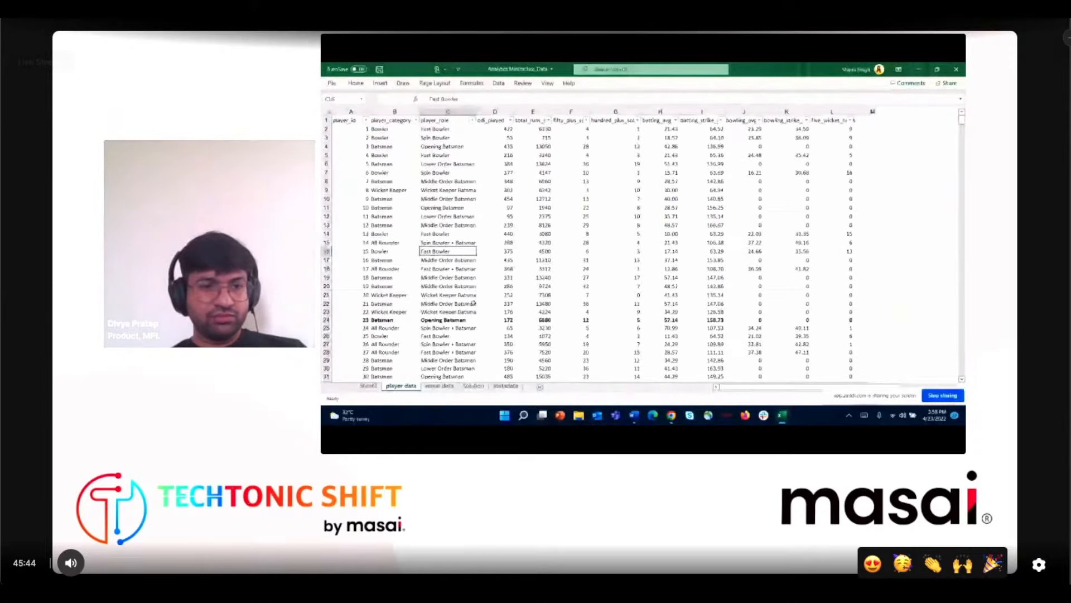
pyautogui.rightClick(367, 385)
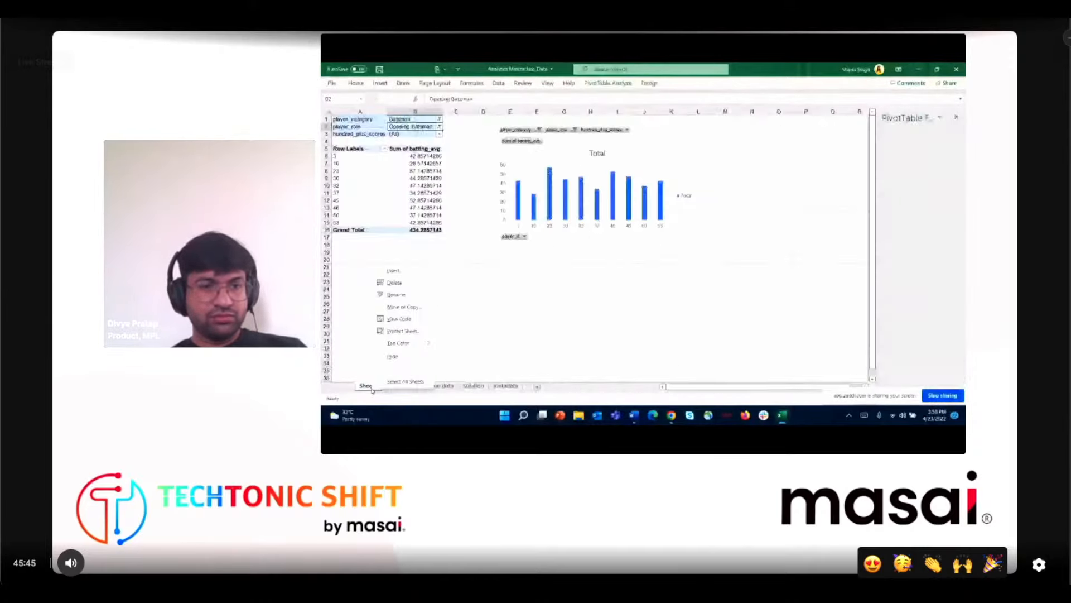
pyautogui.click(410, 283)
pyautogui.click(629, 261)
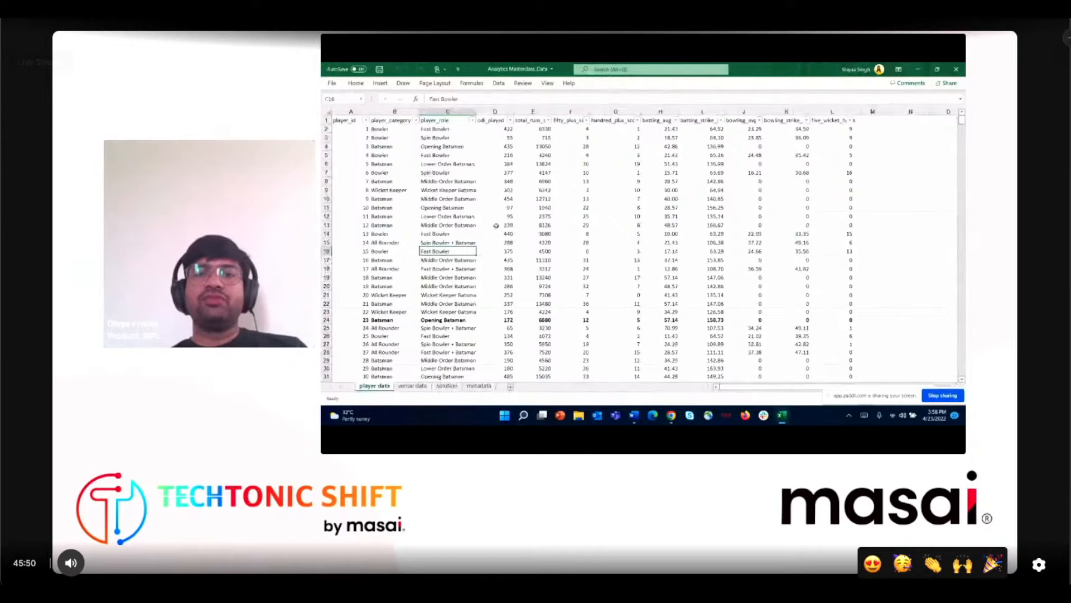
# Insert a PivotChart based on the entire player data table, placed on a new worksheet
pyautogui.click(462, 223)
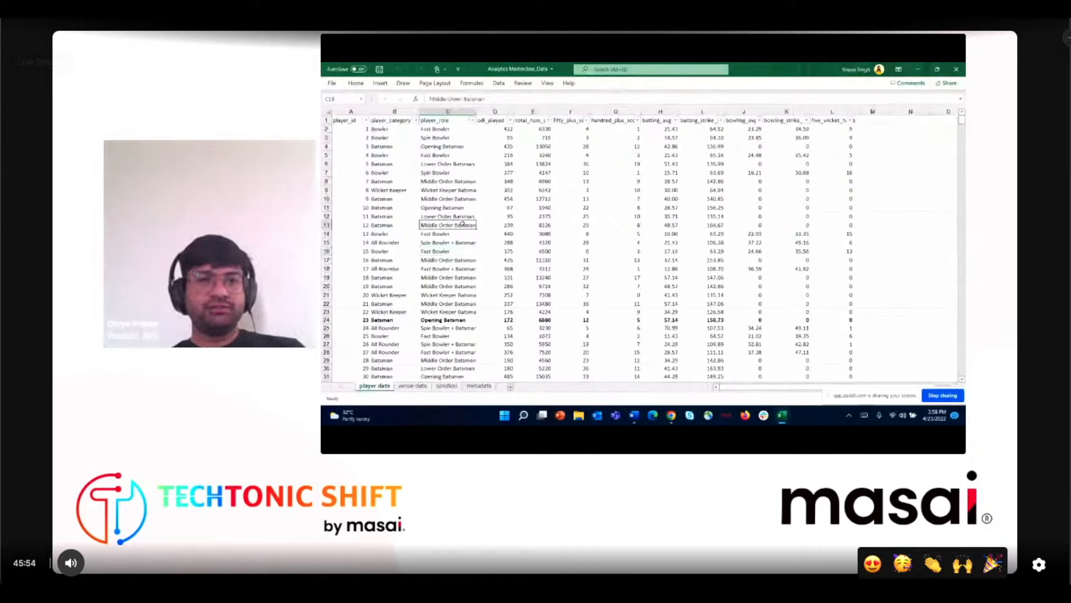
pyautogui.hotkey('ctrl', 'a')
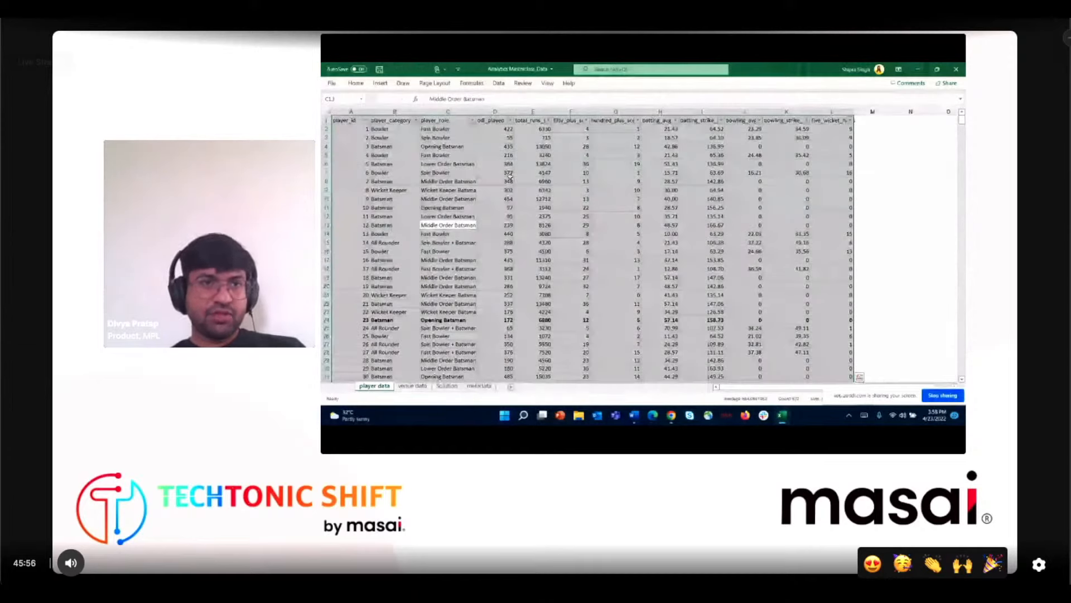
pyautogui.click(380, 83)
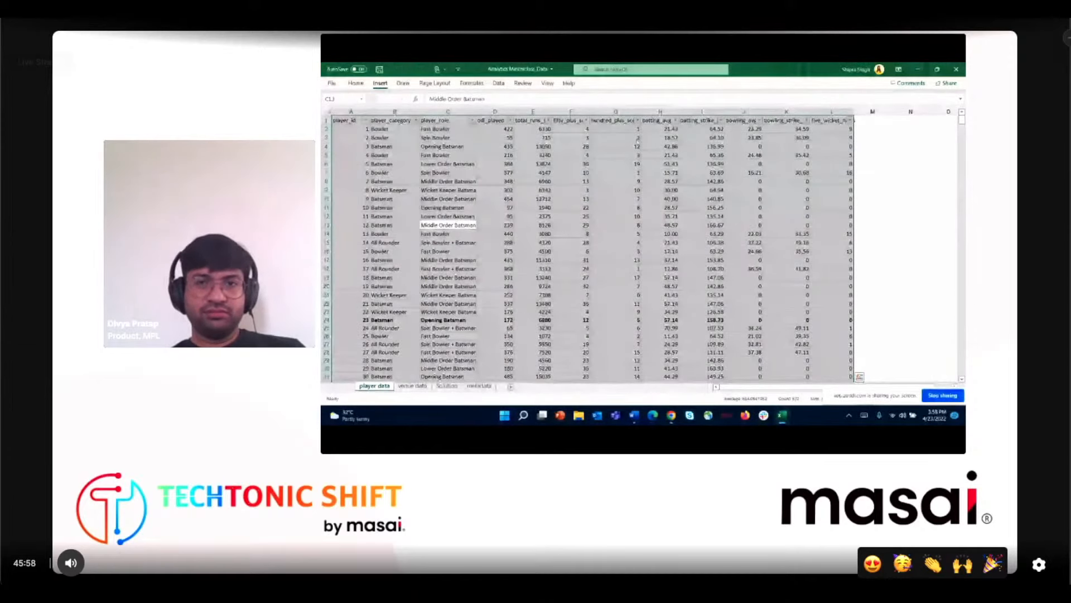
pyautogui.click(691, 106)
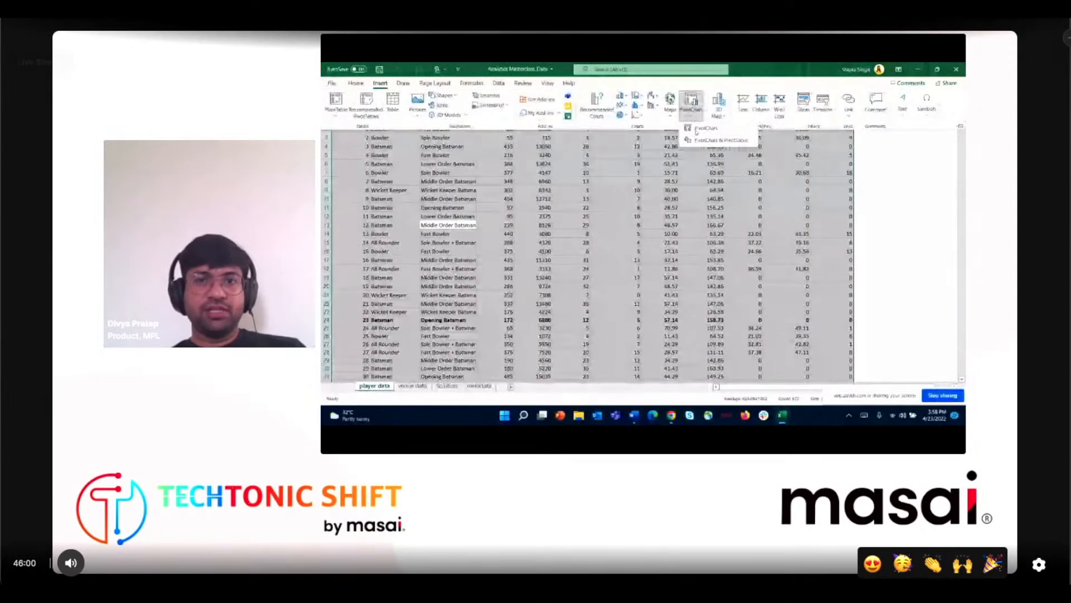
pyautogui.click(696, 130)
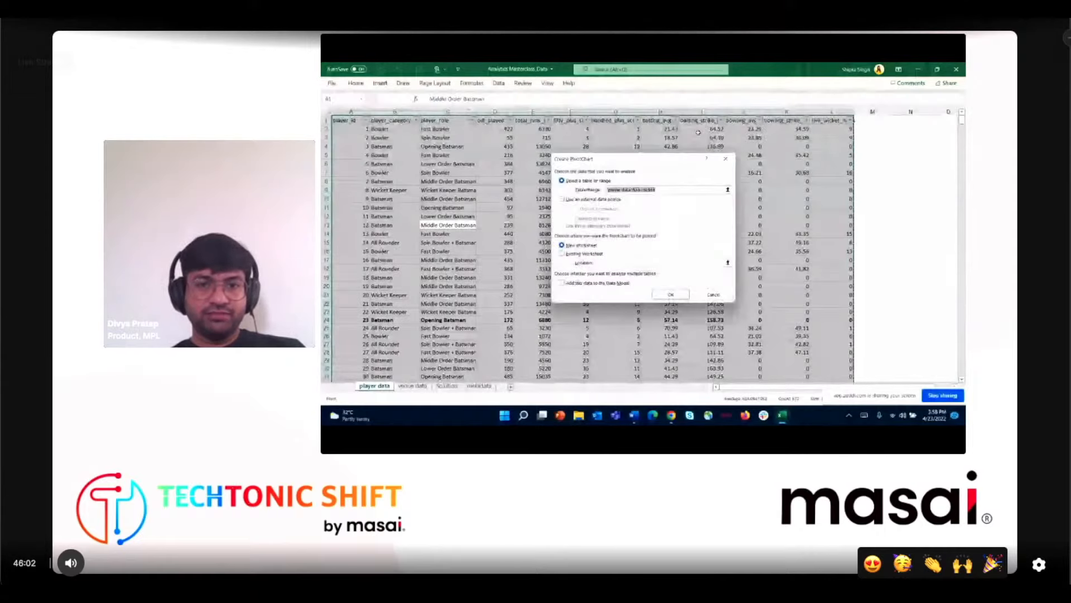
pyautogui.click(671, 294)
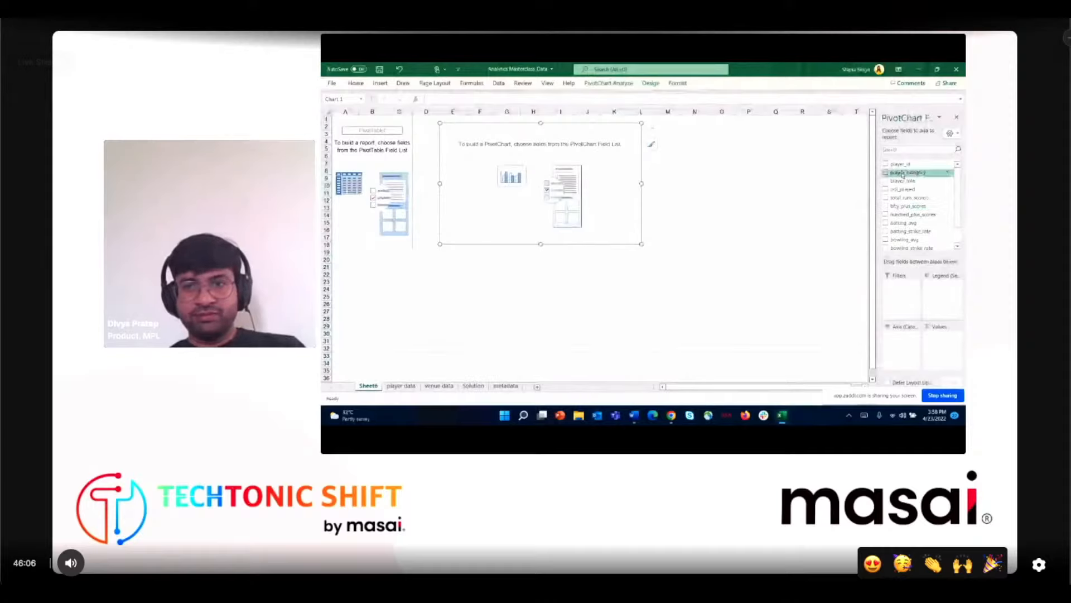
# Add player_category and player_role as filters of the new PivotChart and player_id as its axis field
pyautogui.moveTo(900, 293); pyautogui.dragTo(900, 293)
pyautogui.moveTo(896, 181); pyautogui.dragTo(914, 304)
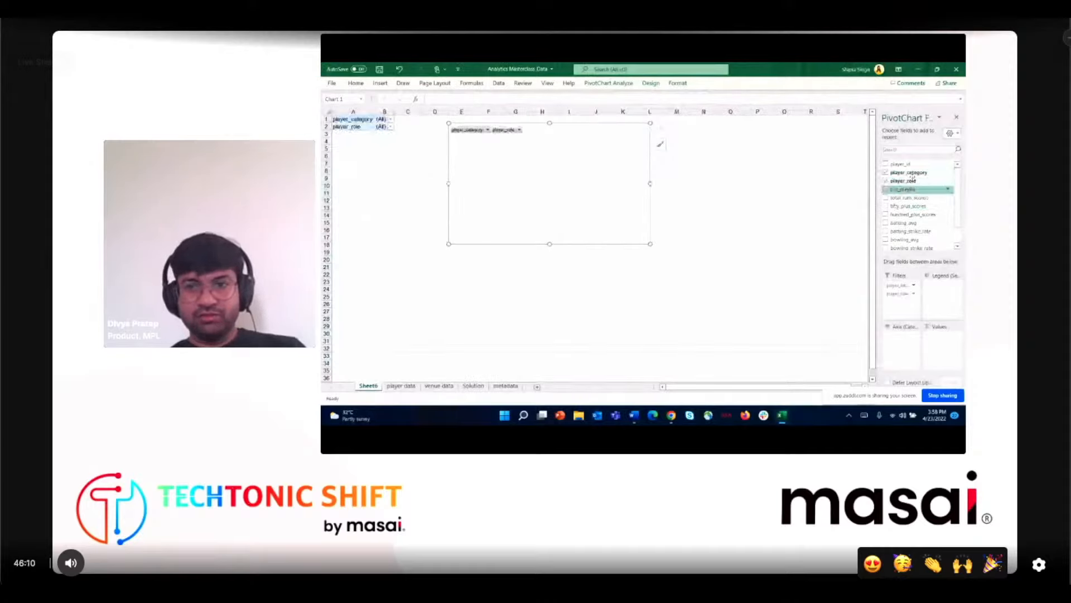
pyautogui.moveTo(912, 166); pyautogui.dragTo(899, 354)
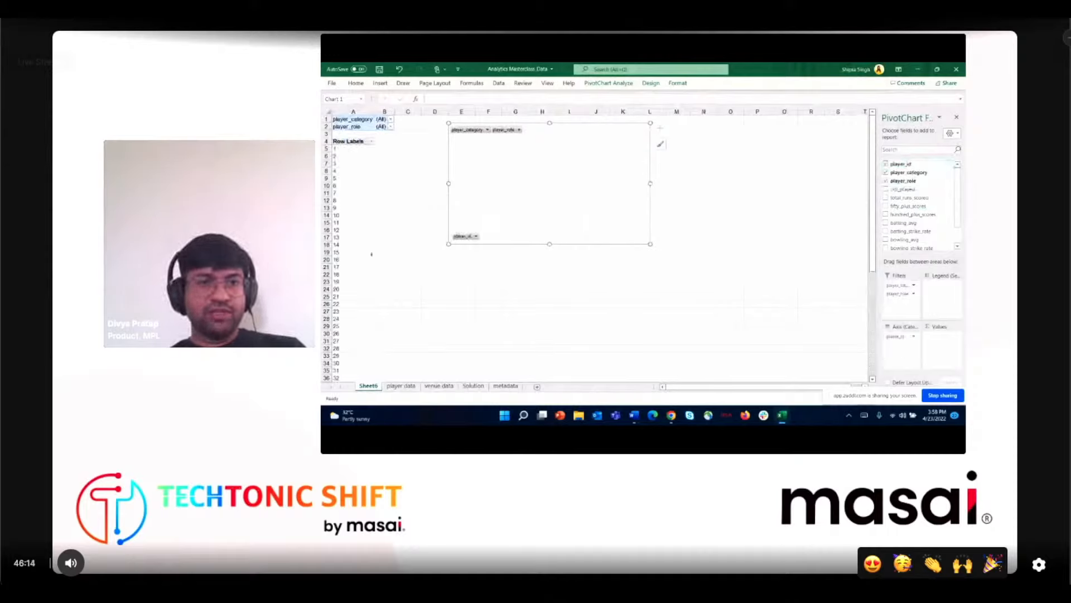
pyautogui.scroll(-1, 371, 253)
pyautogui.scroll(-1, 371, 254)
pyautogui.scroll(2, 371, 254)
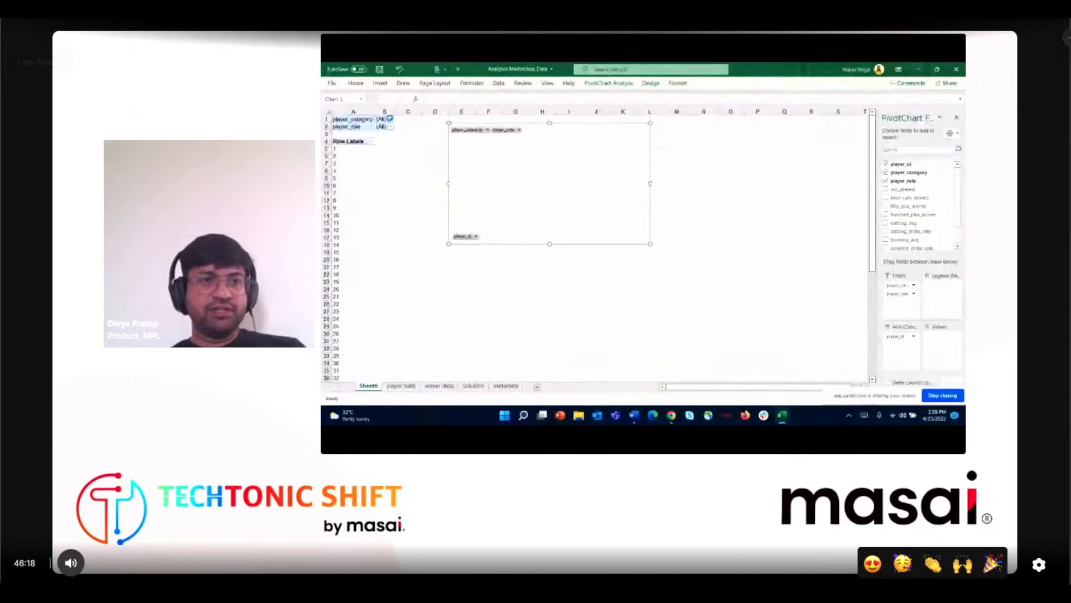
# Filter the pivot table to the Bowler player_category and open the player_role filter choices
pyautogui.click(389, 118)
pyautogui.click(340, 160)
pyautogui.click(372, 227)
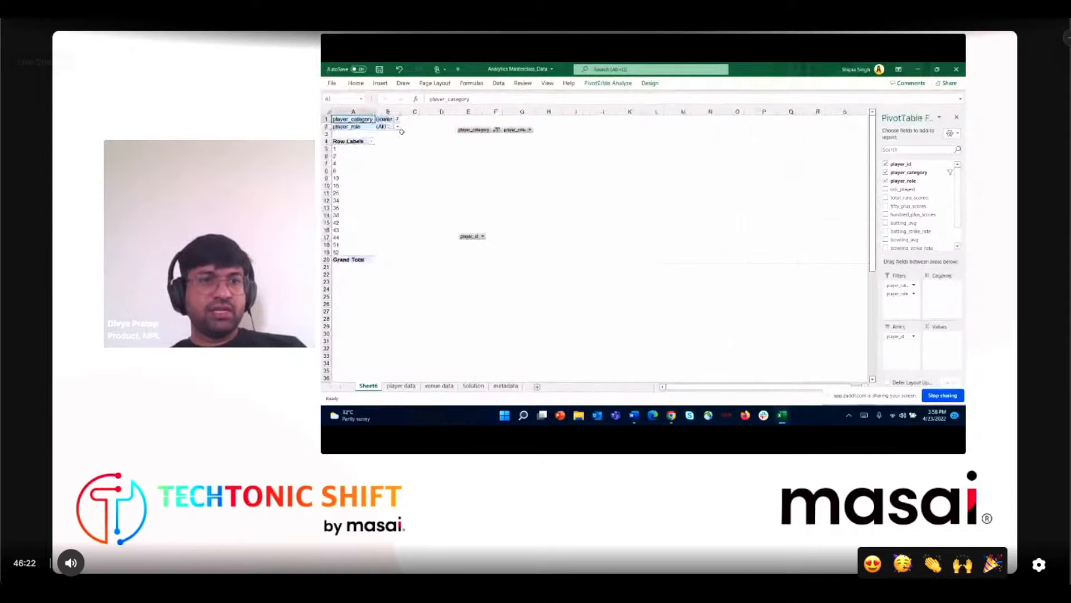
pyautogui.click(397, 126)
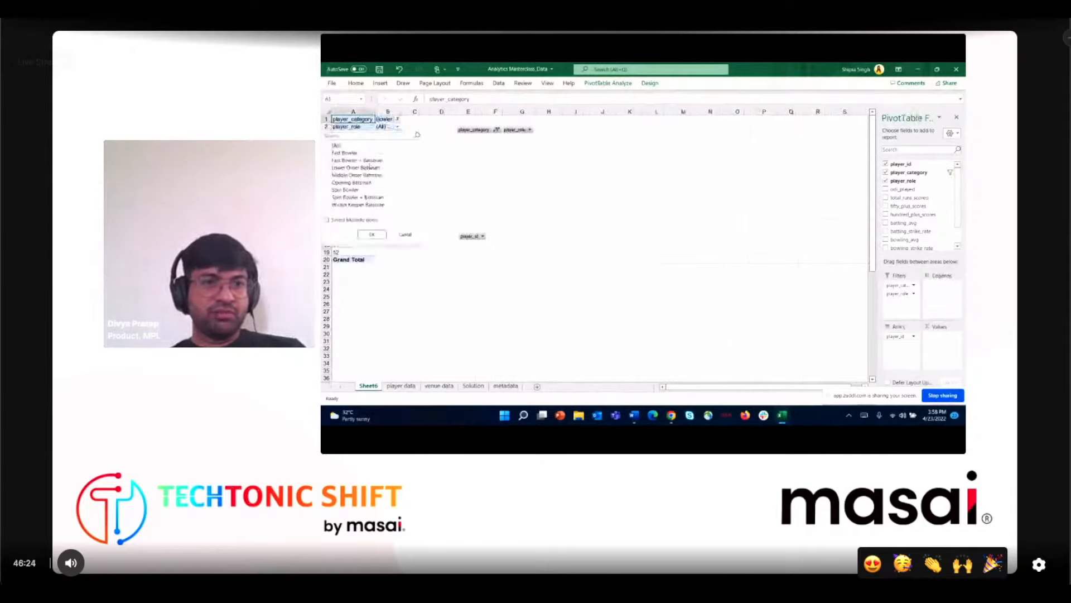